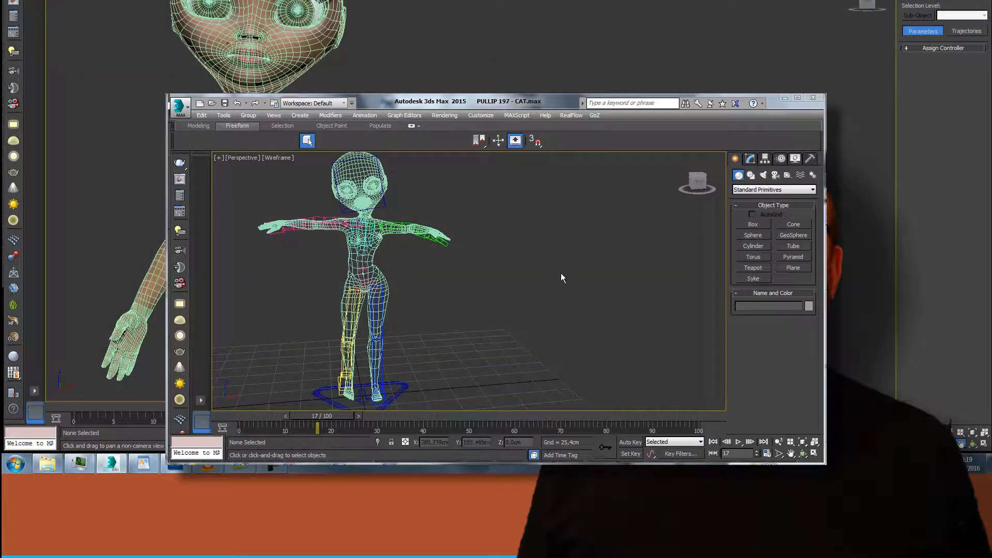
- Scrub the animation to frame 87 and remove the Skin modifier from the corpinho body mesh
left_click_drag(329, 419, 636, 429)
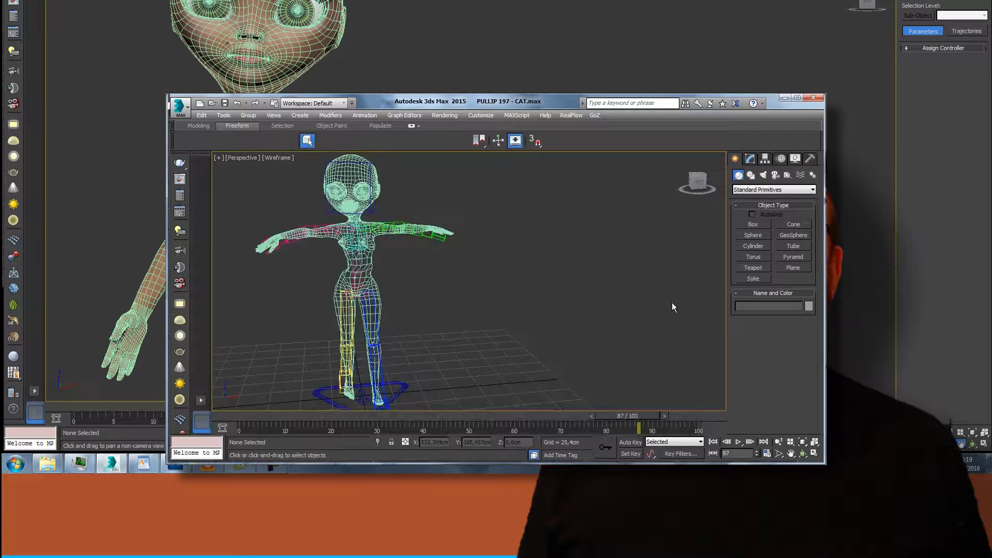
left_click_drag(703, 182, 677, 206)
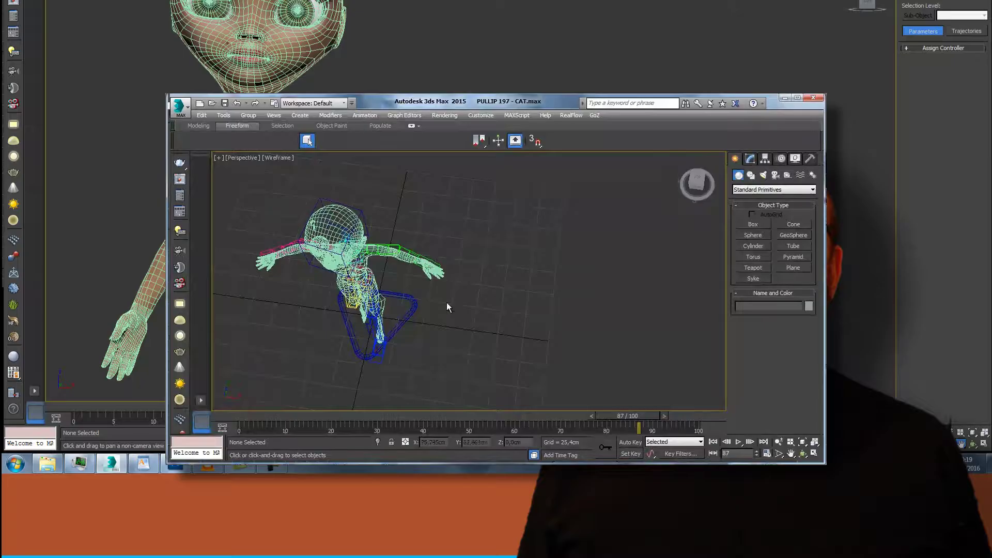
left_click(332, 226)
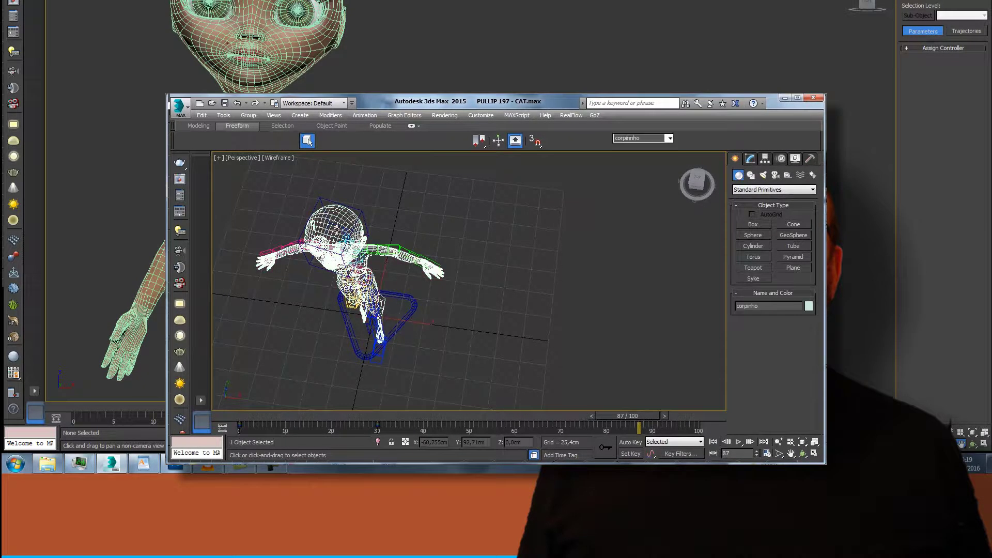
left_click(750, 159)
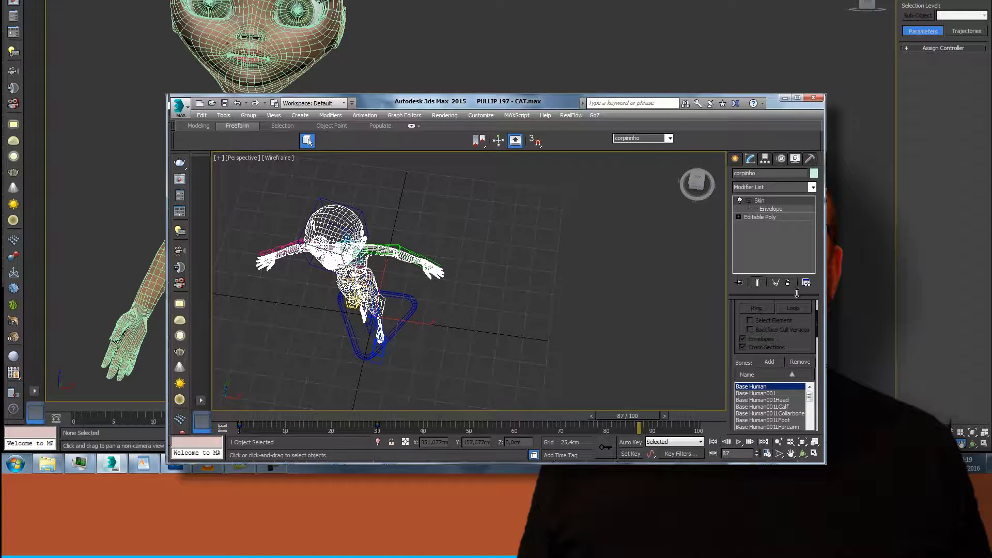
left_click(788, 283)
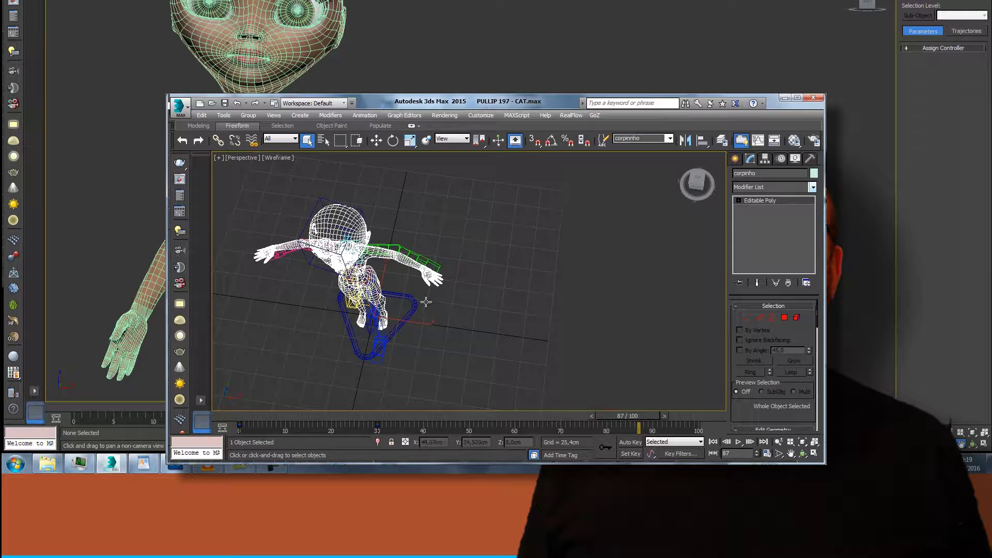
- Delete the animation layer of the Base Human CAT rig in the Layer Manager, then deselect the rig
left_click(369, 332)
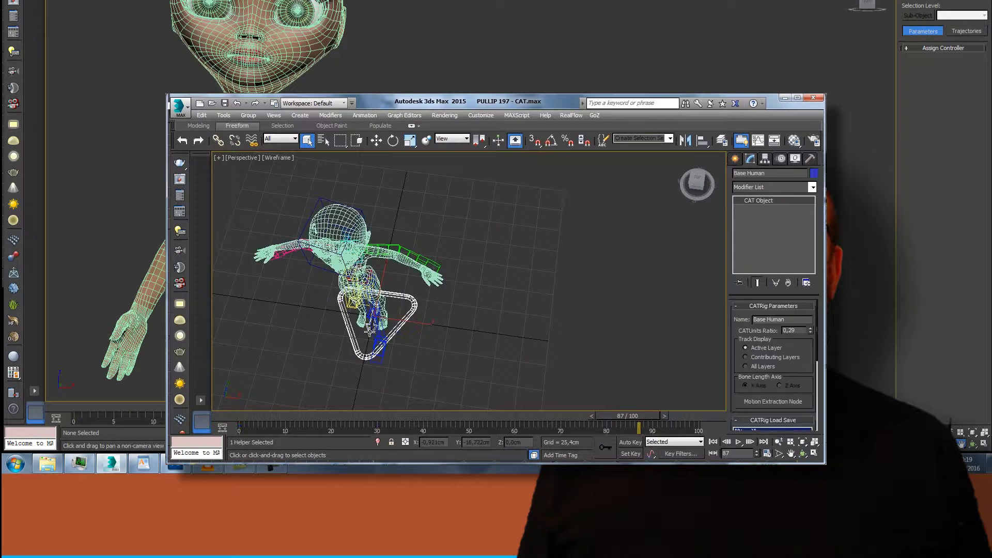
left_click(791, 159)
left_click_drag(799, 416, 775, 312)
left_click(759, 426)
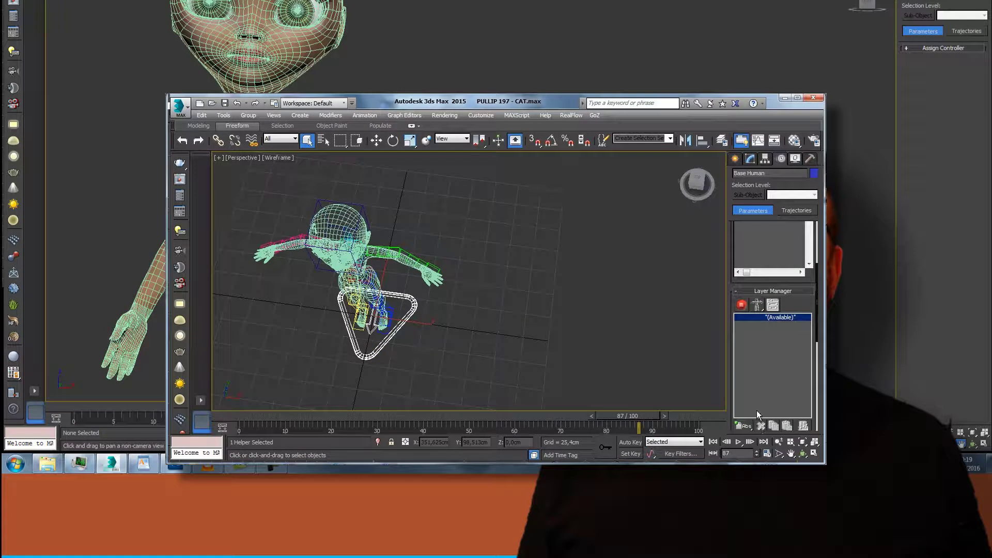
left_click(580, 311)
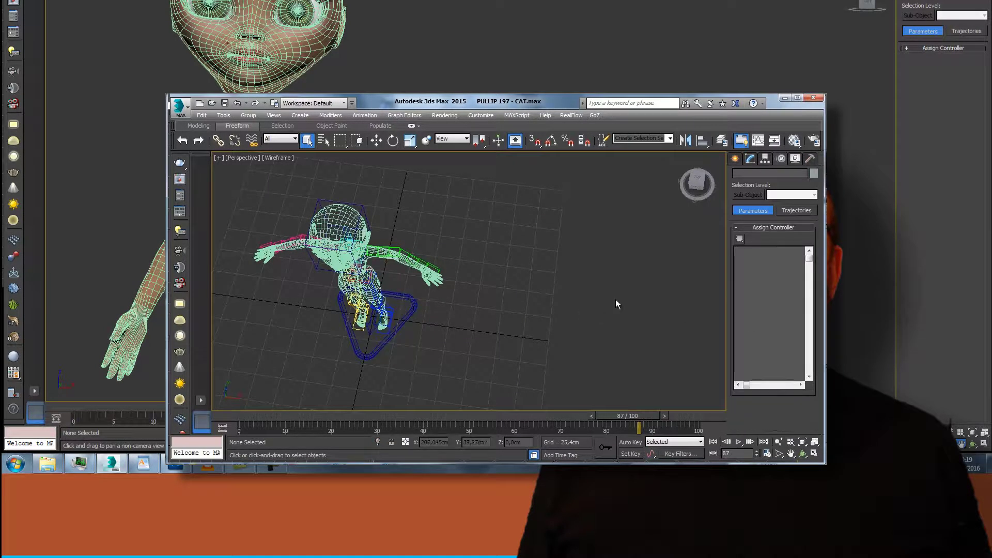
- Move the left collarbone and the left upper arm bone slightly down to fit inside the shoulder mesh
left_click(696, 192)
left_click_drag(698, 178, 696, 158)
middle_click_drag(376, 180, 469, 240)
left_click_drag(471, 243, 471, 209)
left_click(376, 140)
left_click(447, 254)
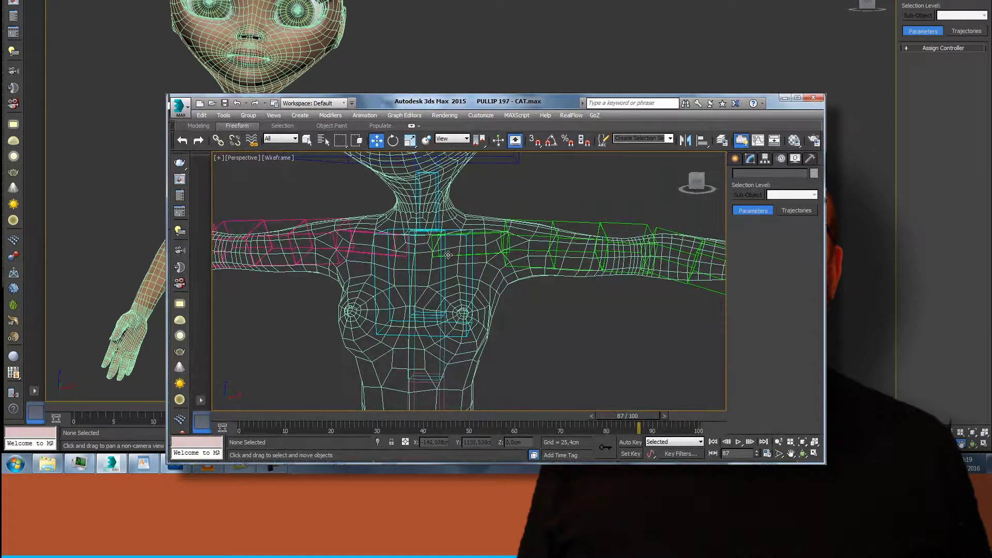
left_click_drag(436, 209, 434, 218)
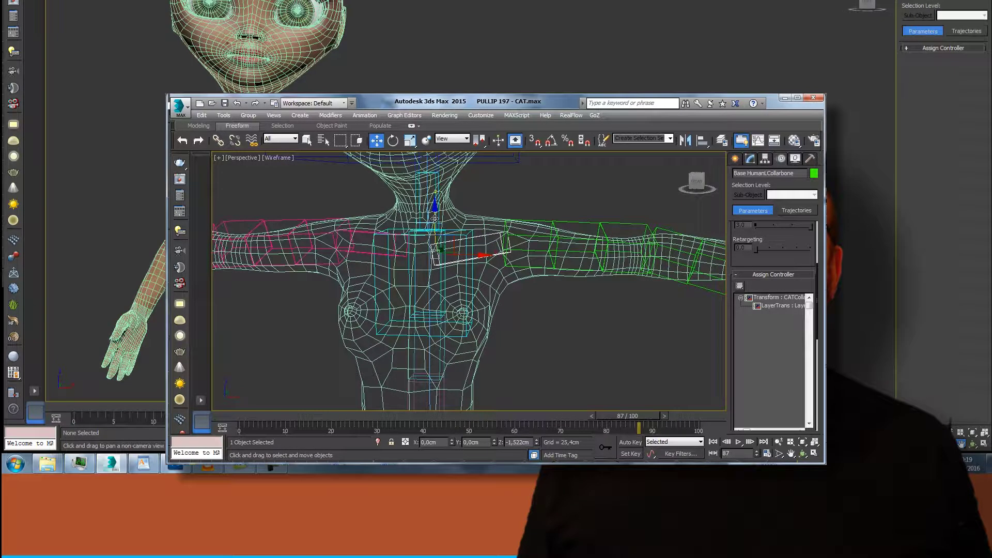
left_click(513, 245)
left_click_drag(504, 219, 502, 221)
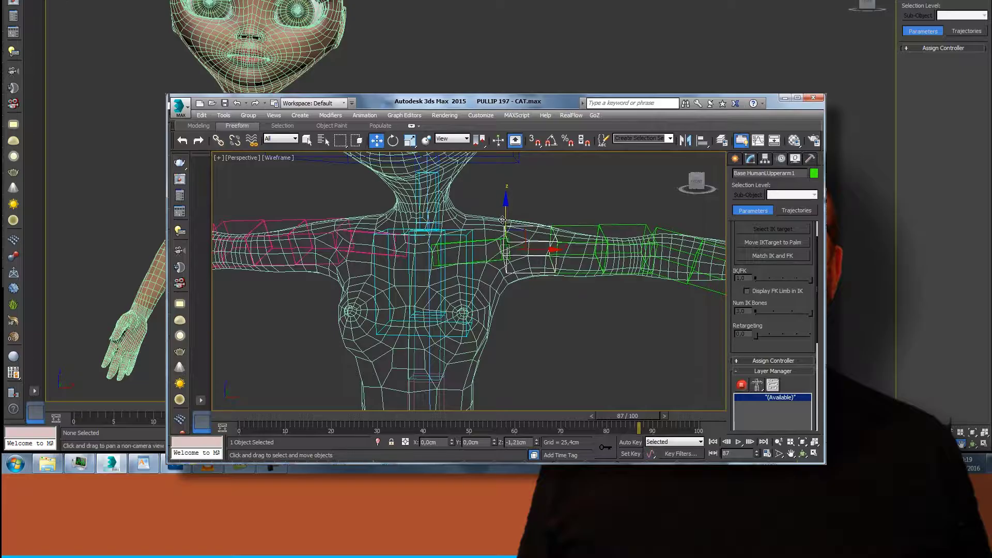
- Set the rotation coordinate system to Gimbal and rotate the left forearm bone to follow the arm mesh
left_click_drag(695, 185, 661, 207)
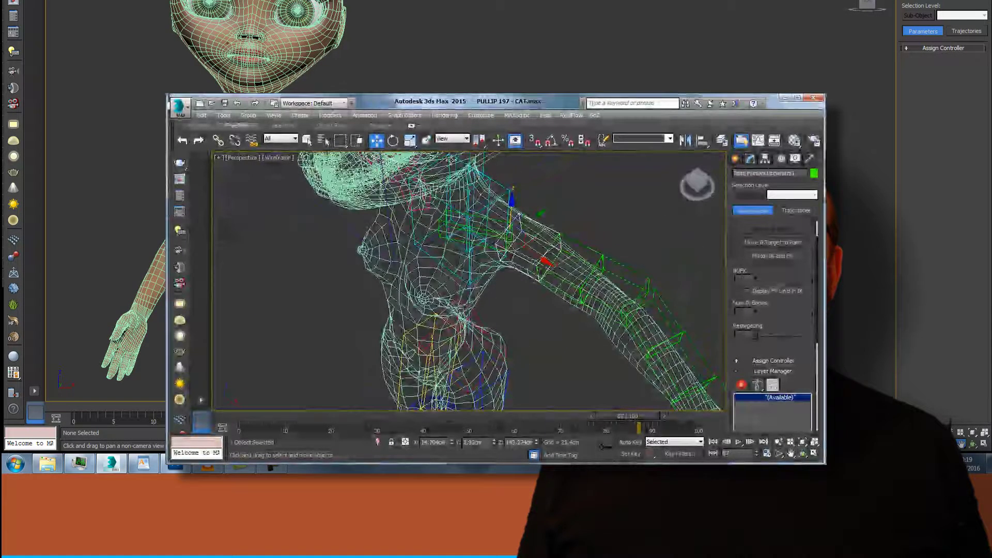
left_click(393, 140)
left_click(452, 139)
left_click(447, 180)
middle_click_drag(243, 196, 320, 214, "alt")
left_click(790, 454)
left_click_drag(671, 408, 551, 324)
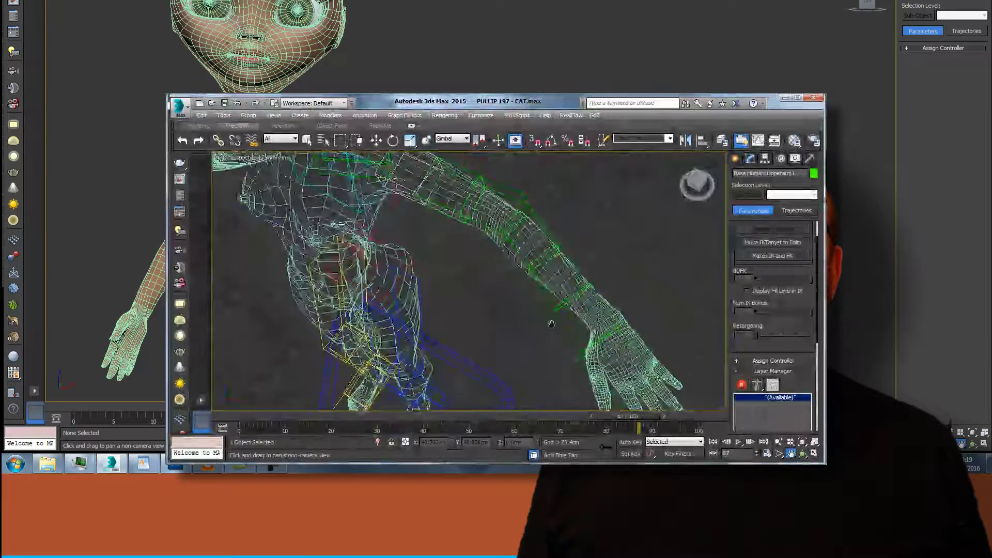
key("e")
left_click(535, 215)
left_click_drag(558, 229, 556, 222)
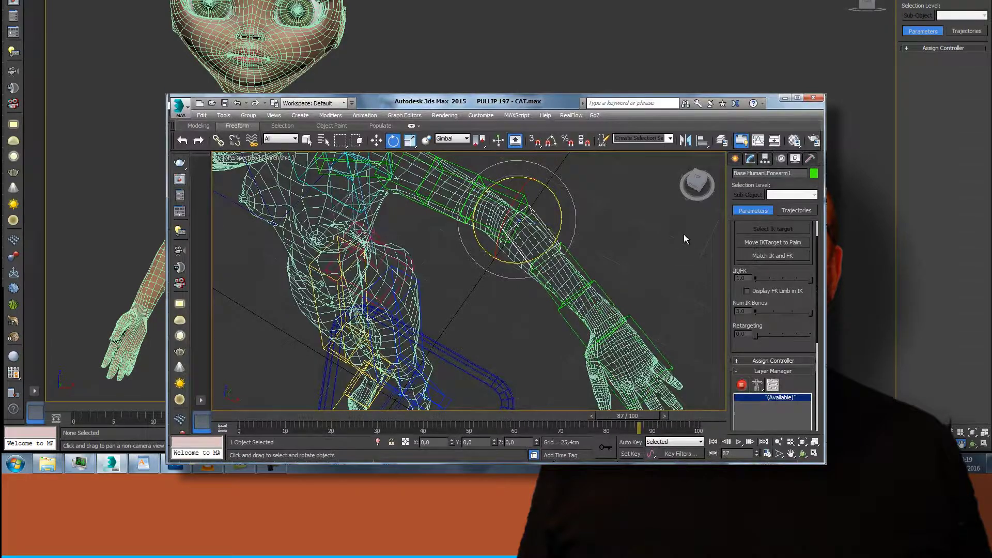
- Rotate the left forearm bone upward in the front view so it lines up with the arm mesh
left_click_drag(693, 184, 404, 255)
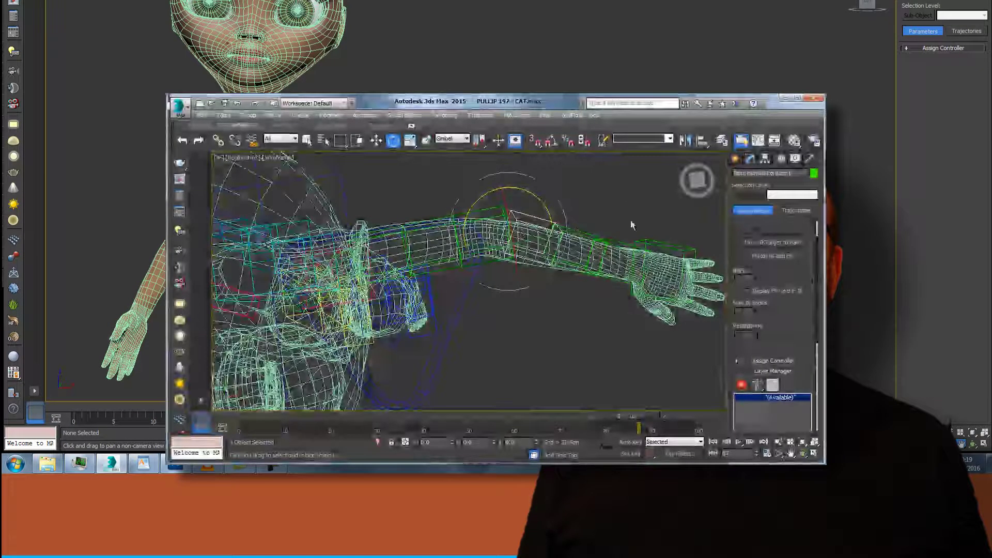
left_click_drag(698, 188, 693, 402)
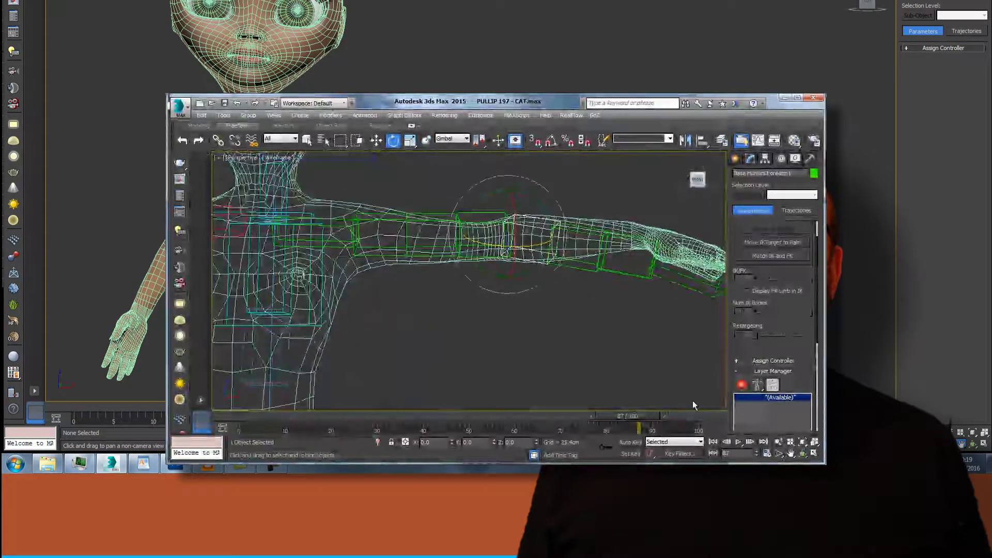
left_click_drag(538, 203, 531, 198)
- Rotate the left palm bone slightly so it follows the tilt of the hand mesh
left_click(791, 453)
left_click_drag(667, 351, 355, 353)
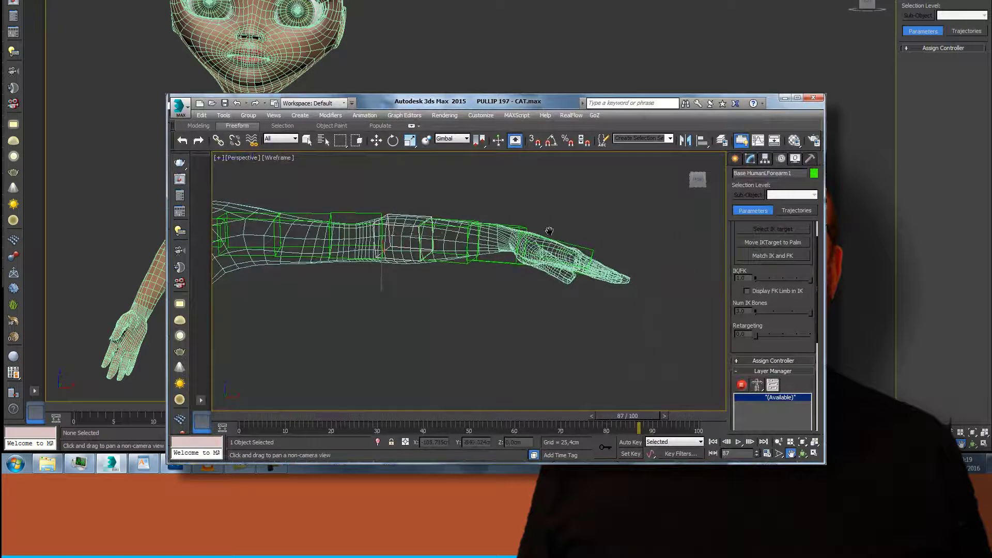
left_click(394, 142)
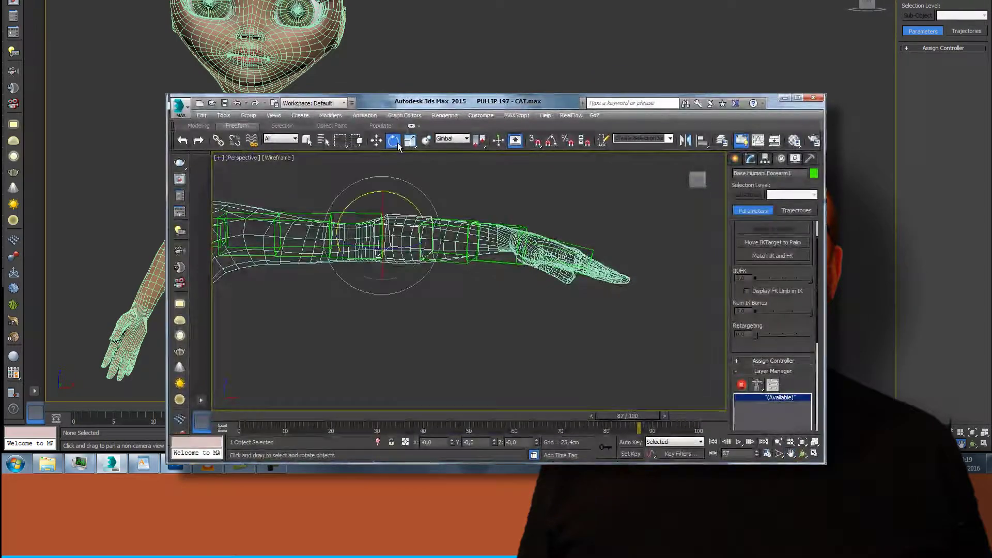
left_click(591, 250)
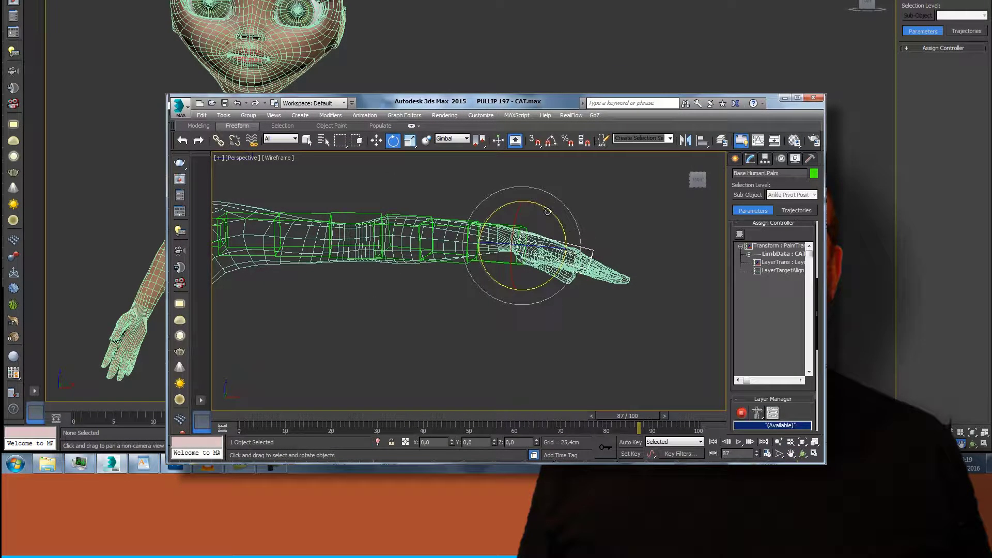
left_click_drag(547, 211, 547, 216)
- Set the scaling coordinate system to Local and scale the left palm bone to fit the hand
mouse_move(698, 186)
left_mouse_down()
mouse_move(689, 212)
mouse_move(667, 224)
mouse_move(697, 185)
left_mouse_up()
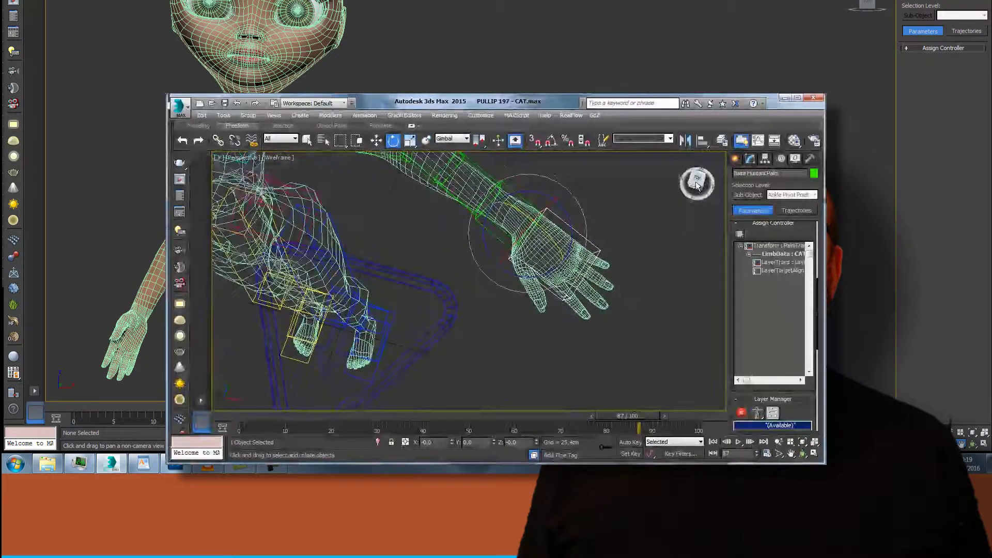
left_click(409, 140)
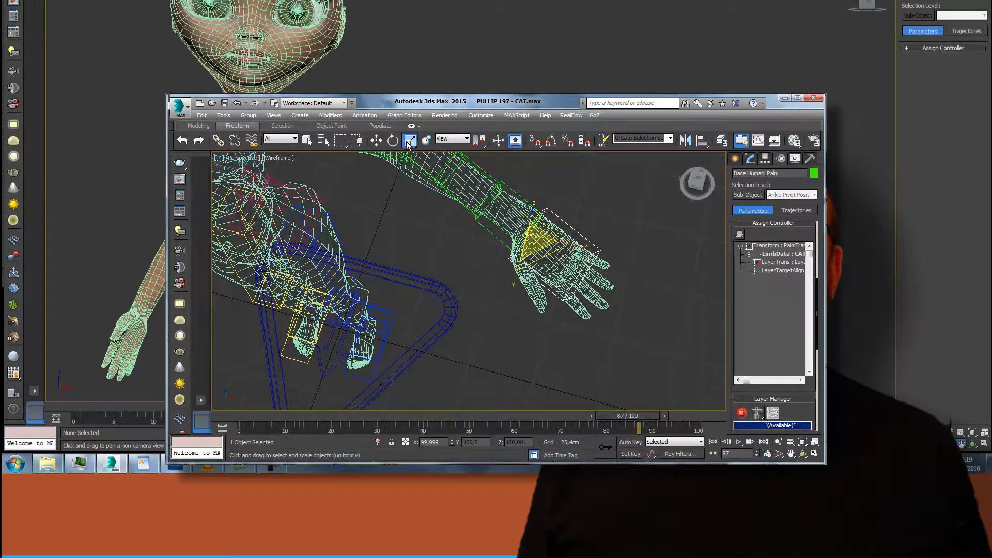
left_click(453, 139)
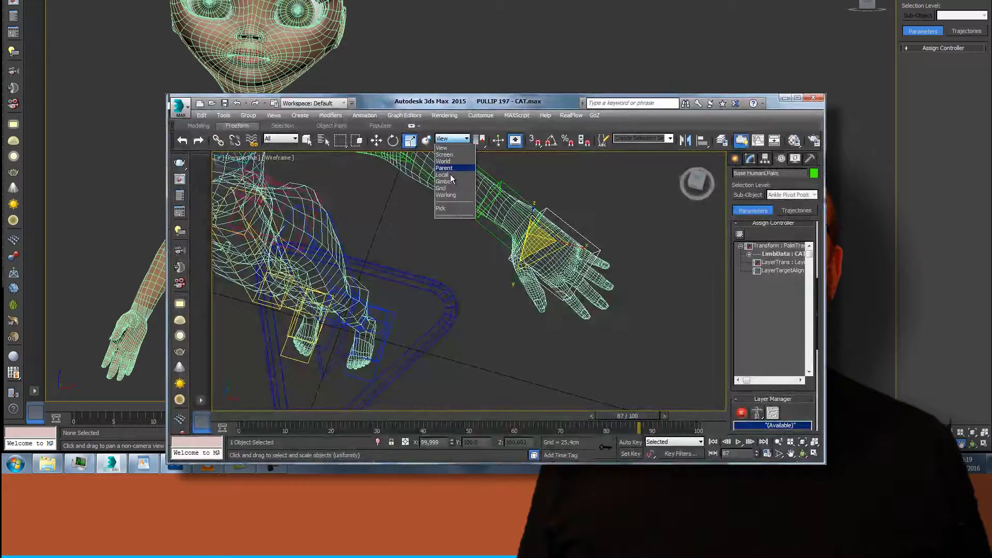
left_click(448, 180)
left_click_drag(495, 276, 500, 270)
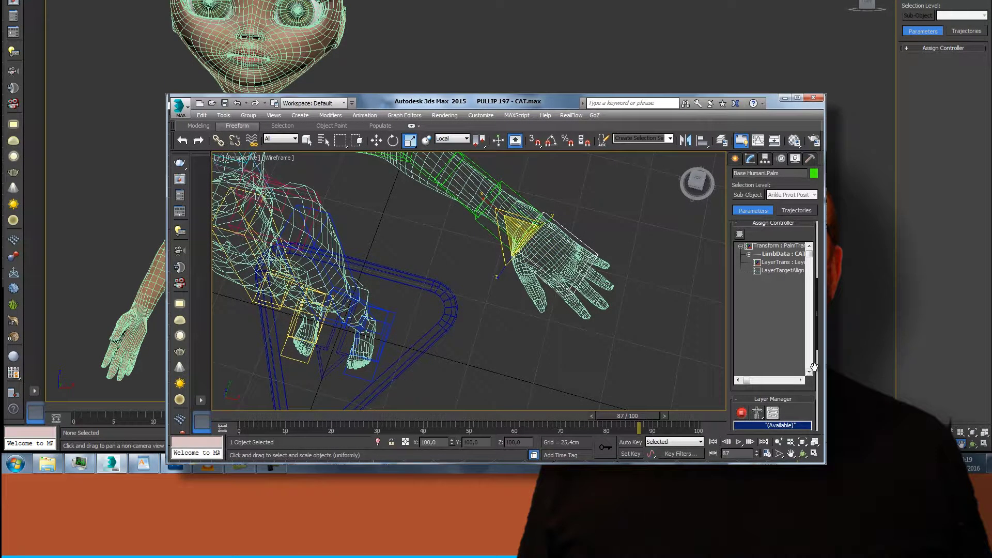
- Set the left palm bone's width to 20.93, adjust its length, and set its number of digits to 5
left_click(750, 159)
left_click_drag(802, 373, 801, 371)
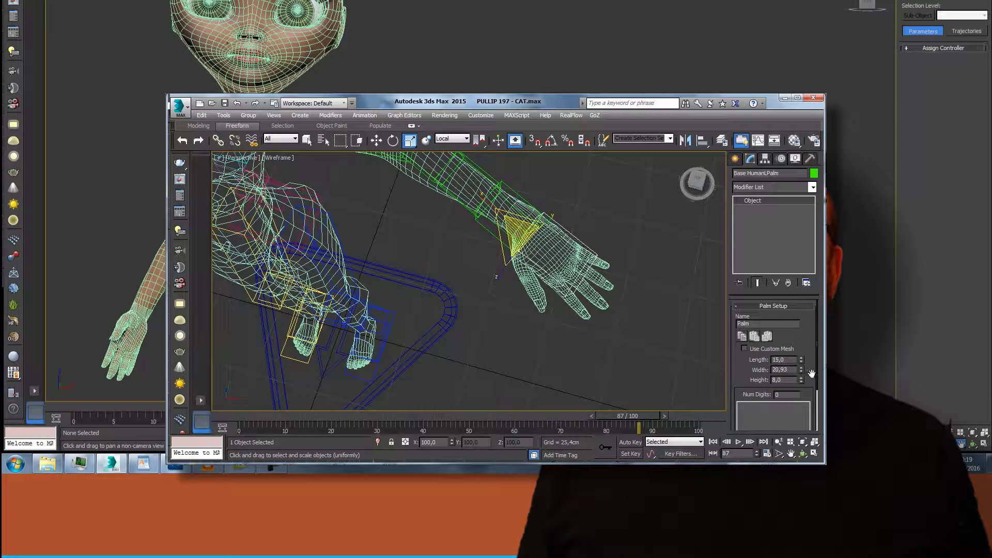
left_click_drag(802, 363, 804, 378)
left_click_drag(785, 395, 756, 395)
key("Return")
- Reduce the left hand's finger digits to one bone each and select the little finger's bone
left_click(646, 326)
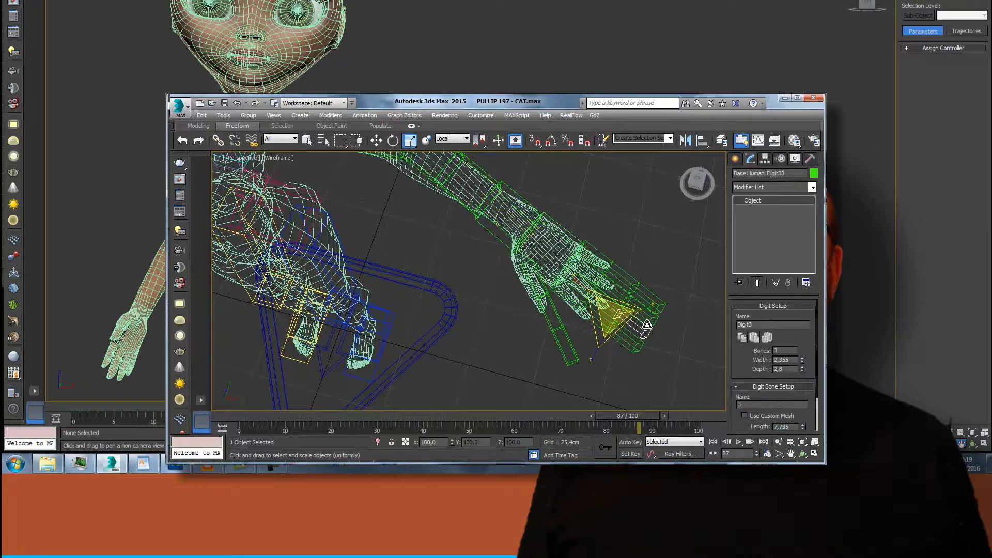
left_click_drag(693, 192, 680, 167)
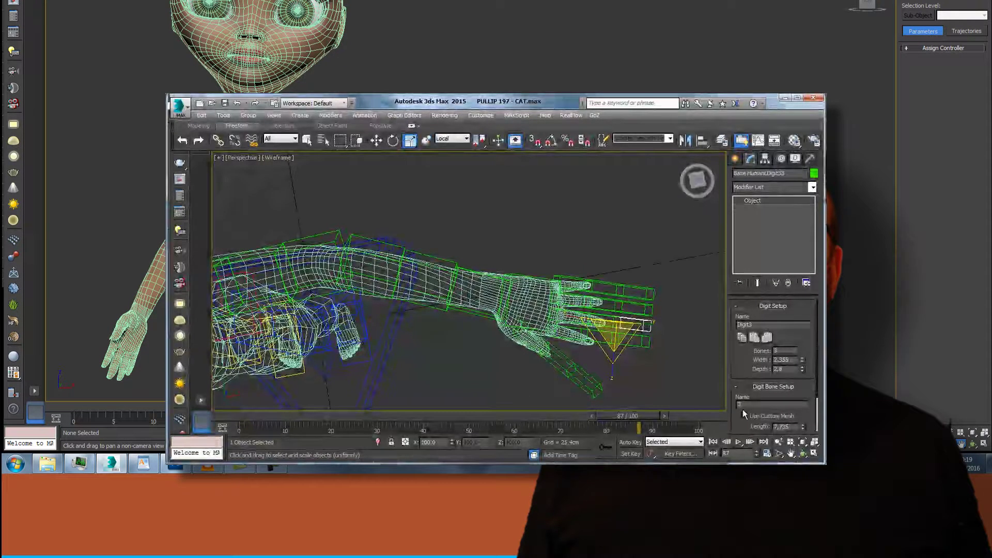
left_click(778, 441)
left_click_drag(648, 350, 646, 310)
left_click(790, 453)
left_click_drag(715, 351, 640, 327)
left_click(376, 140)
left_click(554, 242)
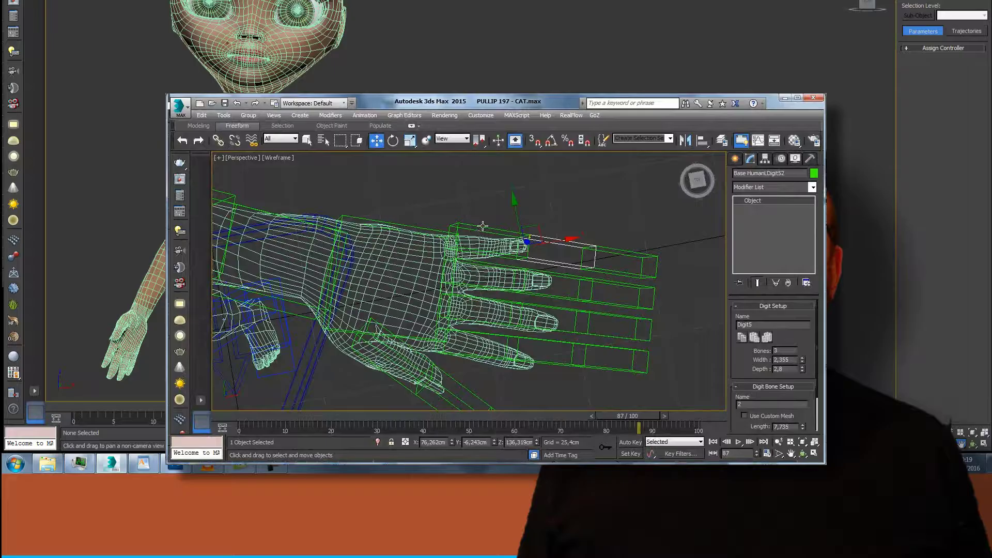
left_click(682, 305)
left_click(606, 284)
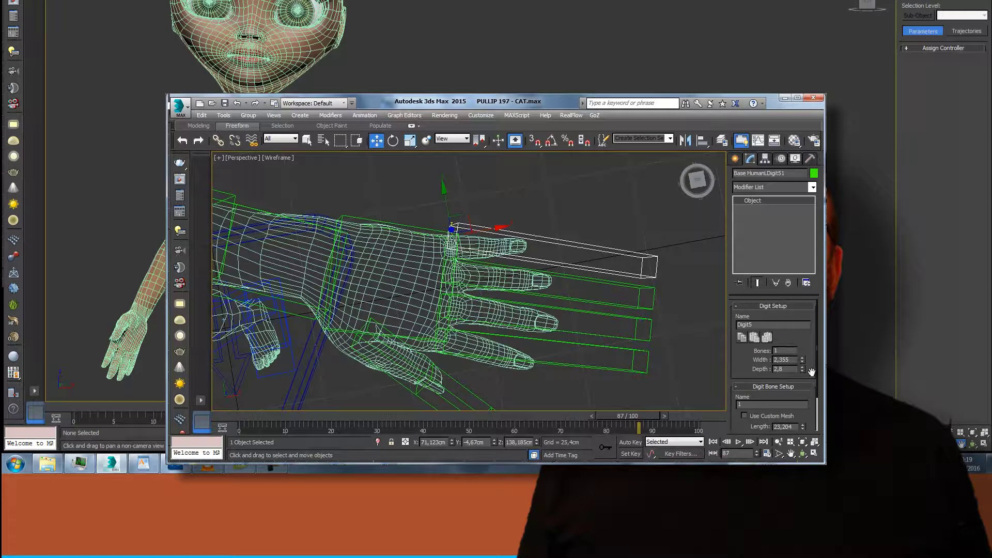
- Shorten the left little finger's bone to a length of 8.124 to match the mesh finger
scroll(811, 372, "down", 3)
left_click_drag(801, 398, 801, 425)
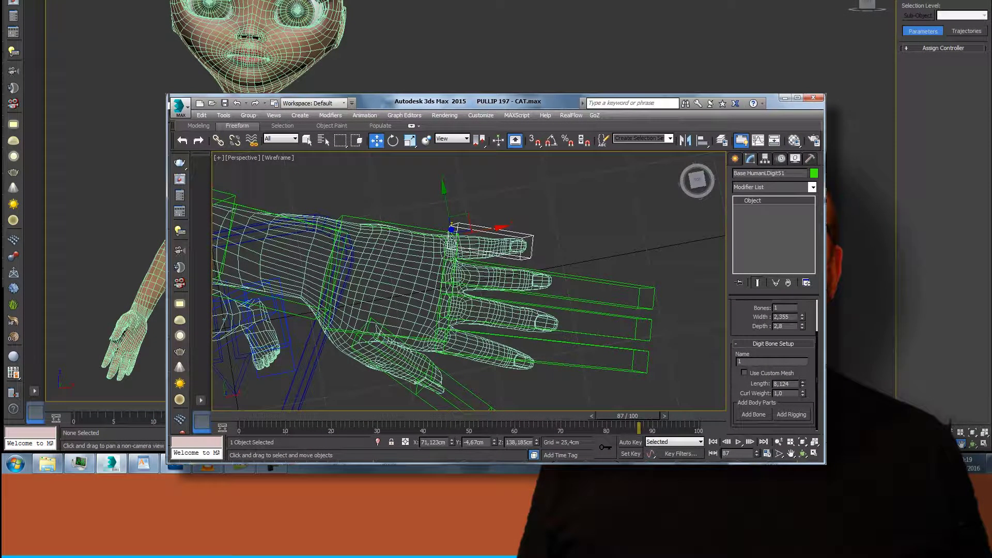
left_click_drag(697, 182, 711, 248)
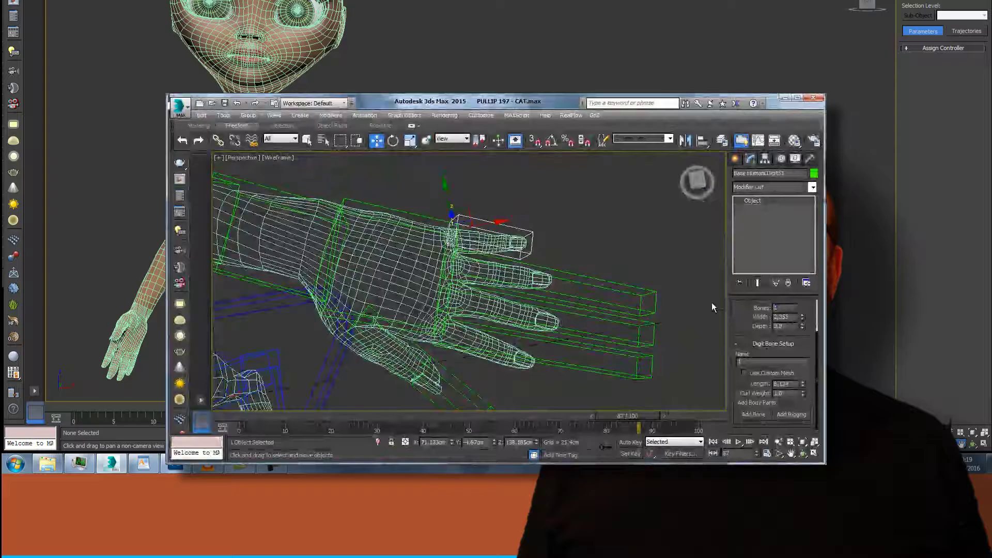
left_click_drag(696, 181, 685, 206)
- Set the left little finger digit to 3 bones, undo the last adjustment, and deselect it
left_click(578, 280)
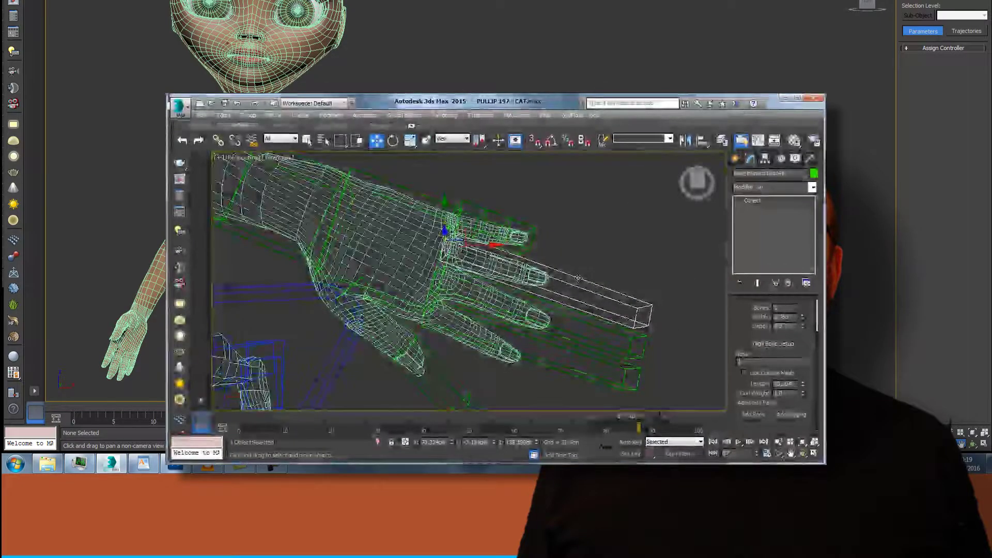
left_click(520, 222)
left_click_drag(801, 319, 806, 330)
key("ctrl+z")
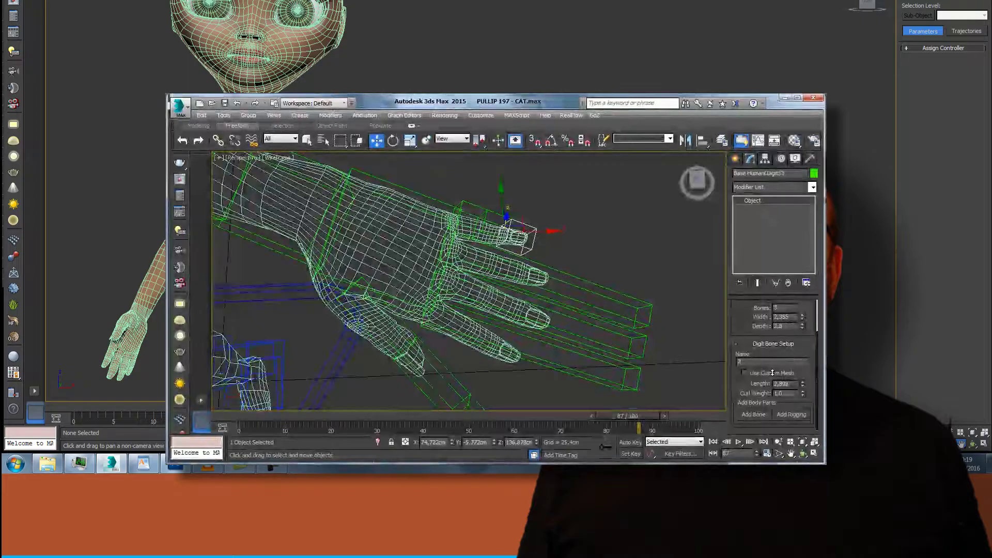
left_click(655, 258)
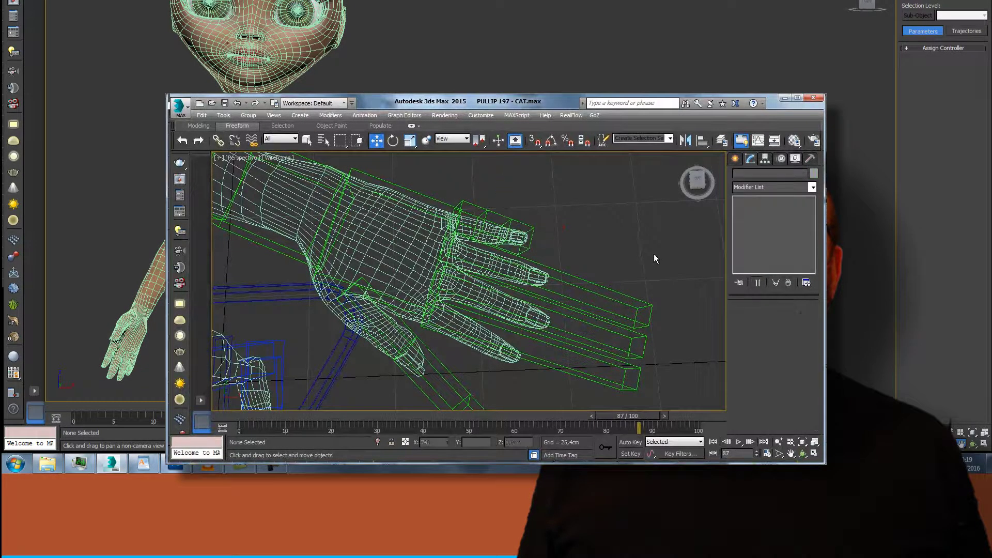
- Shorten the left ring finger's bone to a length of 11.434 and the middle finger's bone to 12.694 to match the mesh
left_click(600, 285)
left_click_drag(803, 388, 803, 426)
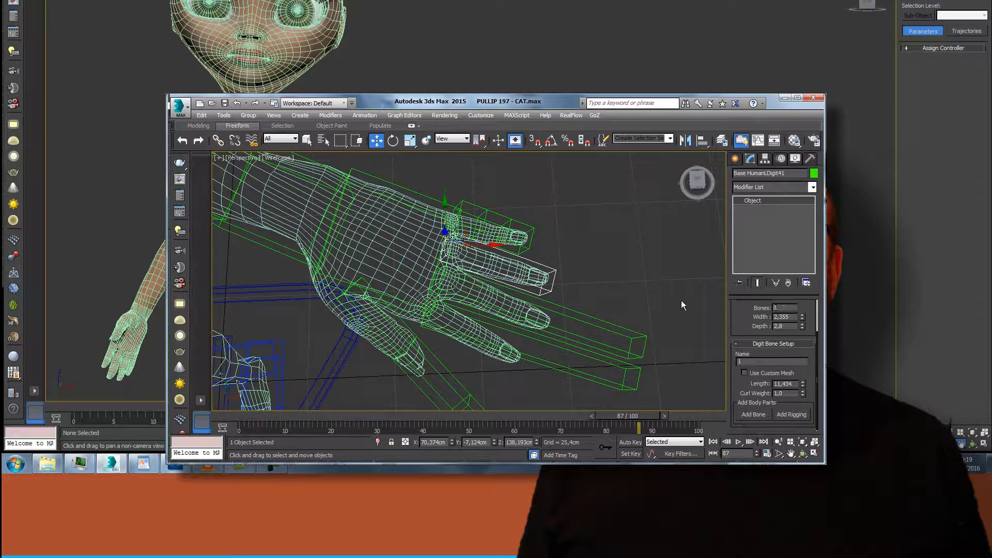
left_click(595, 268)
left_click(594, 323)
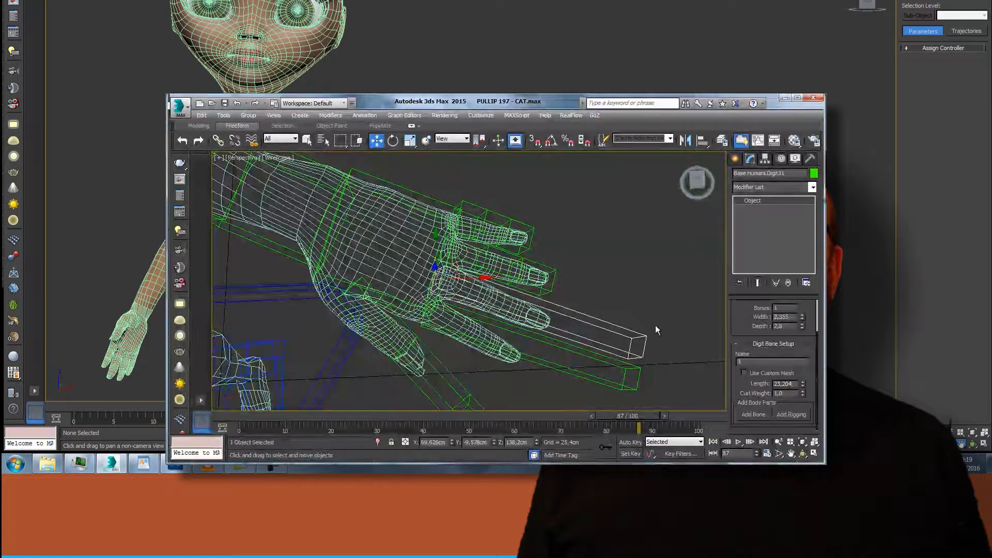
left_click_drag(803, 388, 803, 416)
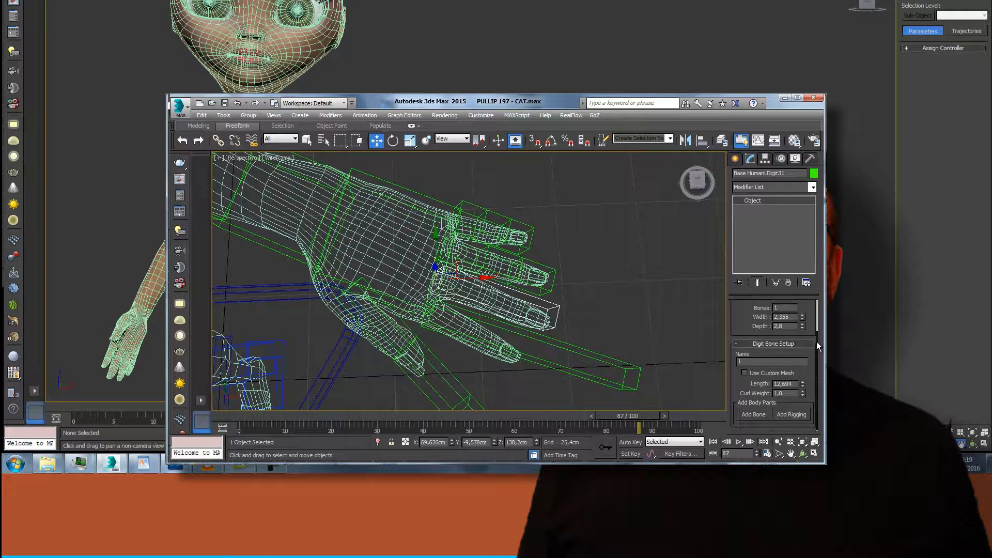
- Shorten the left index finger's bone to a length of 11.334 and set the index, middle and ring digits to 3 bones each
left_click(638, 277)
left_click(582, 346)
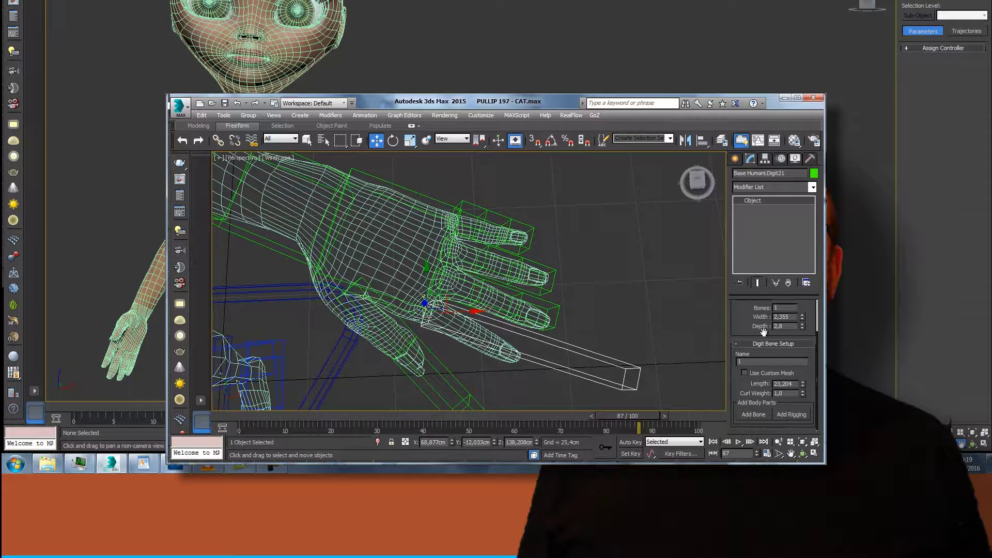
left_click_drag(804, 390, 820, 389)
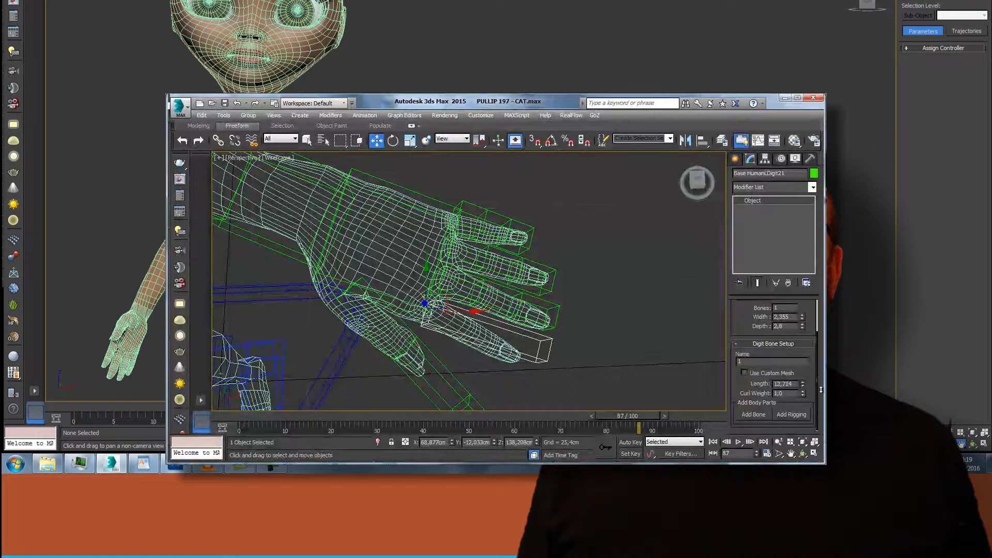
left_click_drag(802, 386, 801, 399)
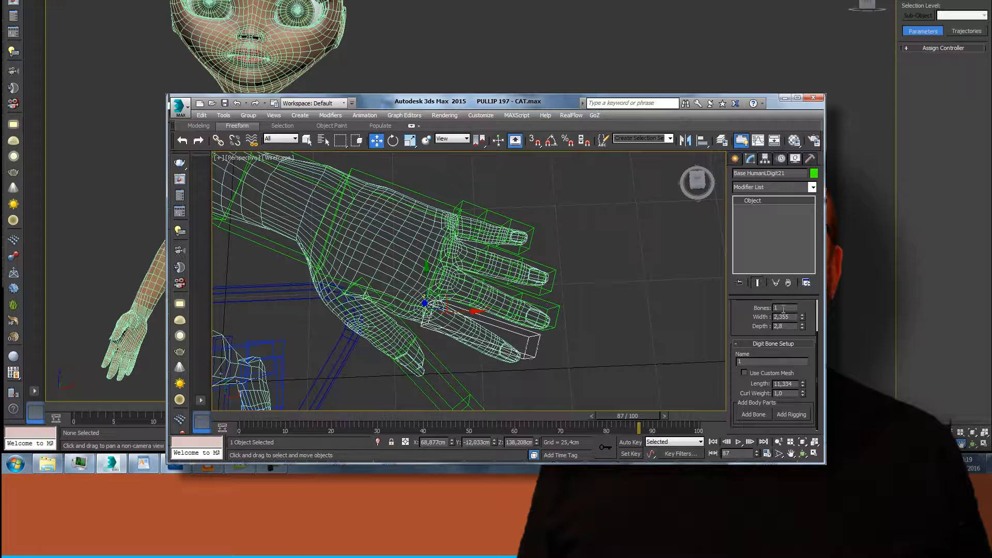
left_click(611, 290)
- Rotate the base bones of the left index and middle fingers, about -7° and -3° on Y, to follow the mesh fingers
left_click_drag(698, 186, 642, 169)
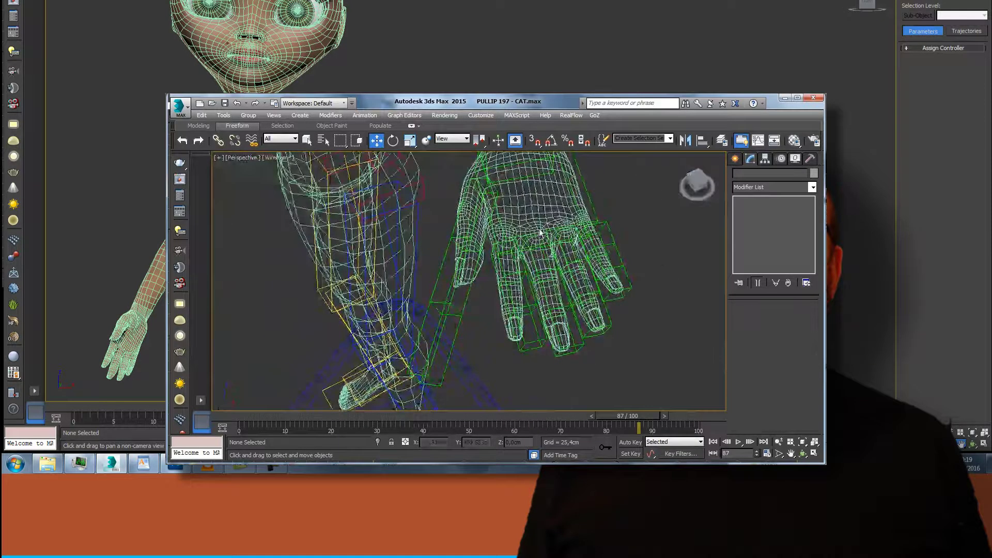
left_click(495, 251)
key("e")
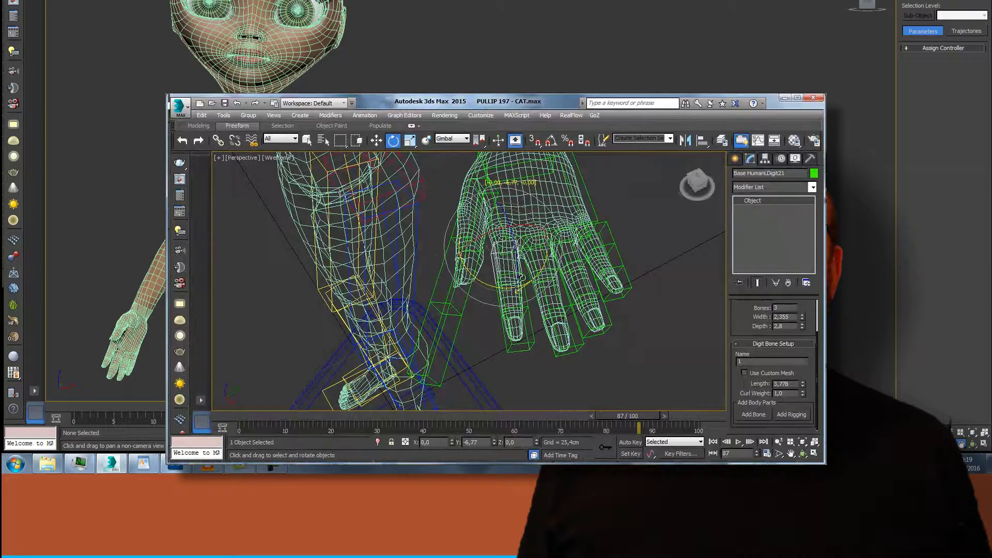
left_click(556, 269)
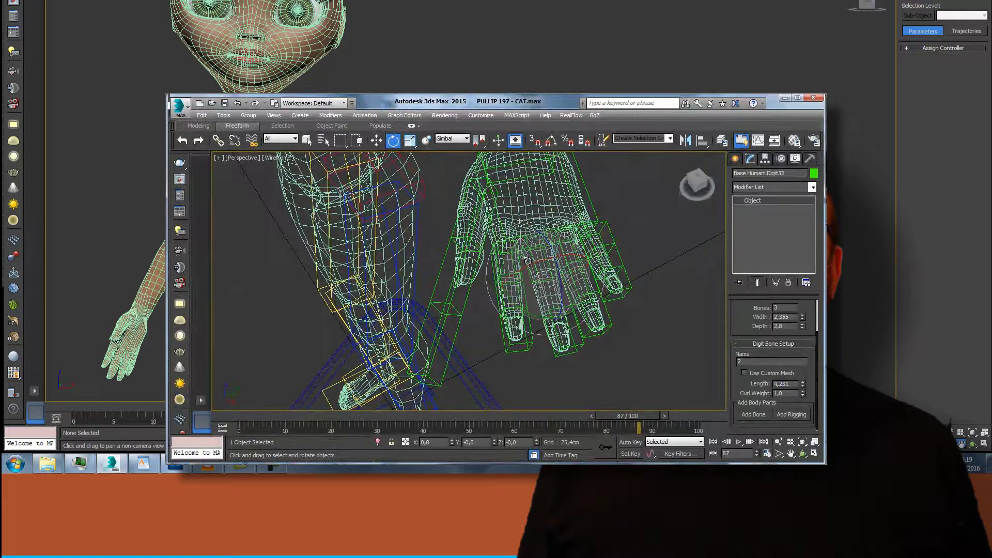
left_click(528, 260)
left_click(528, 279)
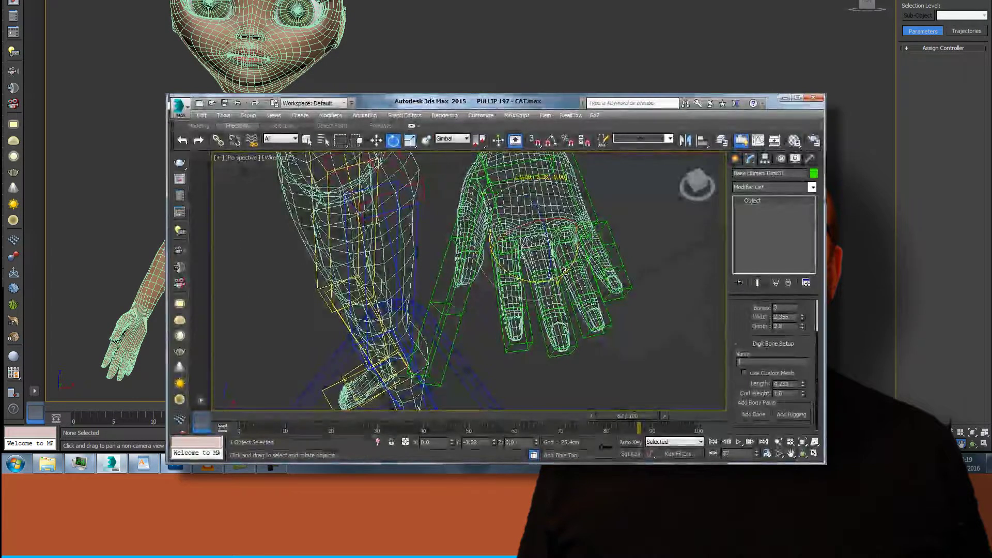
- Rotate the left ring finger's base bone slightly to line it up with the mesh finger
left_click(560, 270)
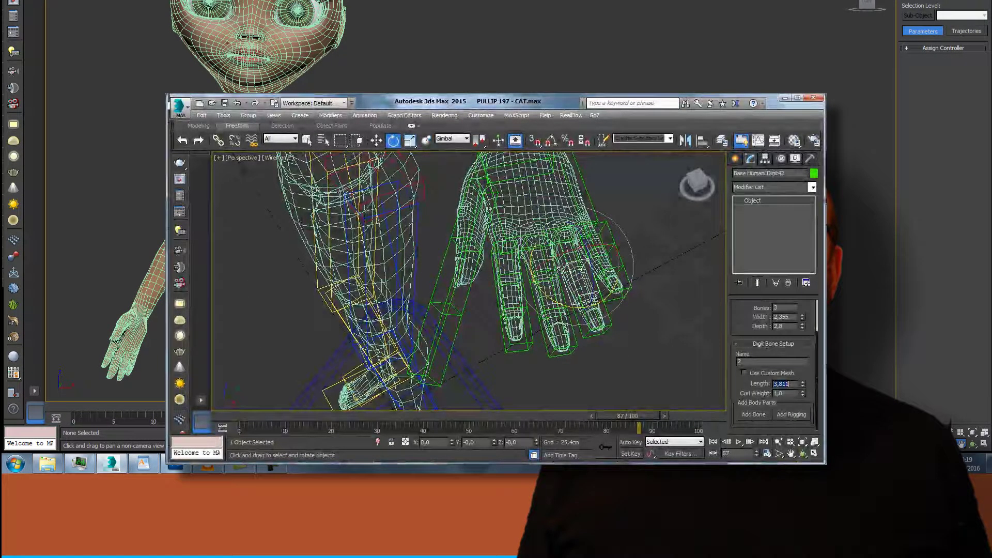
left_click(584, 274)
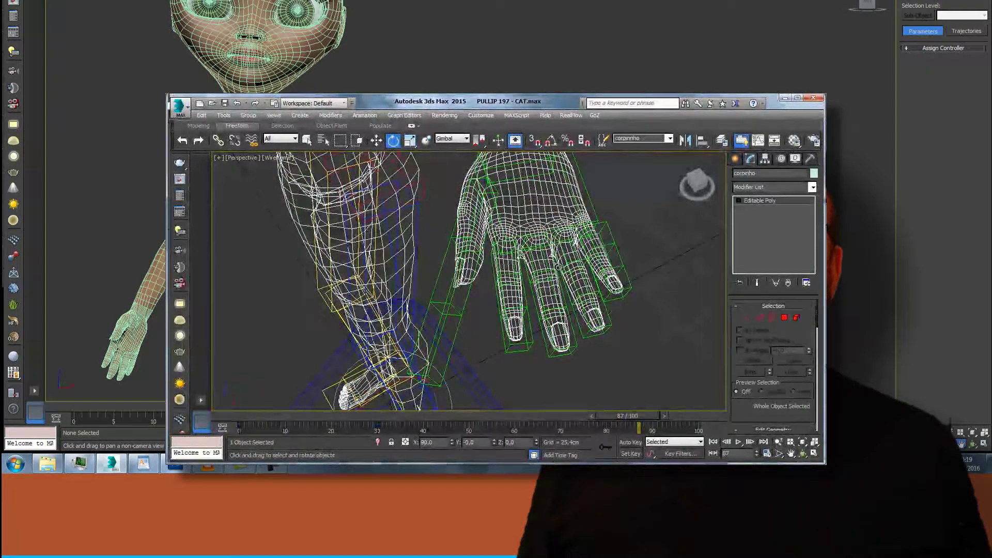
left_click(594, 260)
left_click_drag(597, 262, 596, 262)
left_click_drag(700, 187, 663, 200)
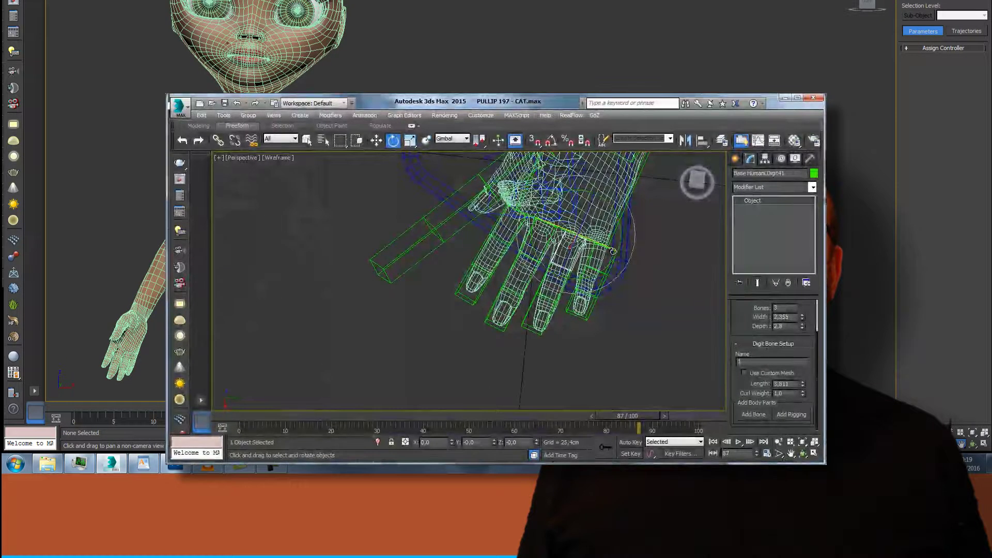
- Move the left little finger's bones into the mesh finger using the Gimbal reference coordinate system, and deselect them
key("w")
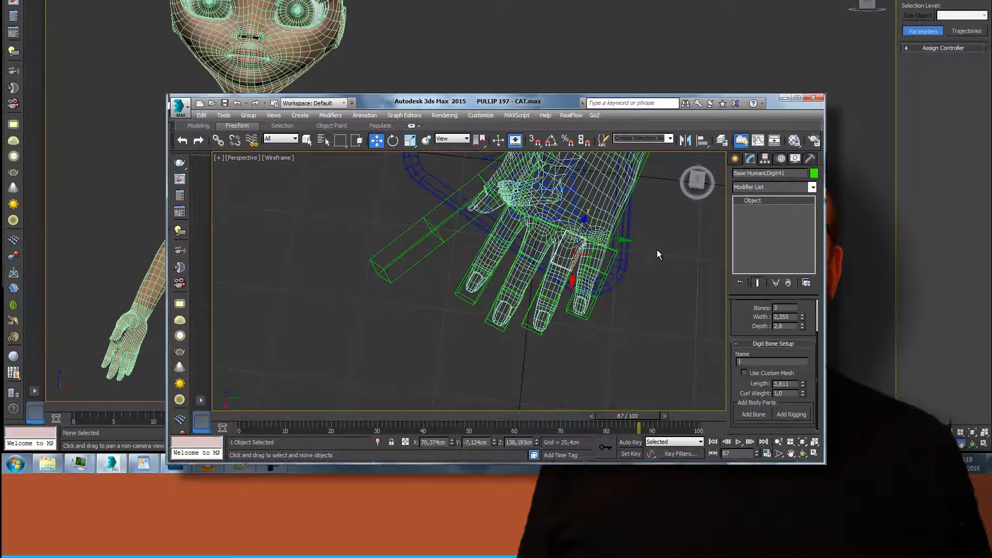
left_click(621, 252)
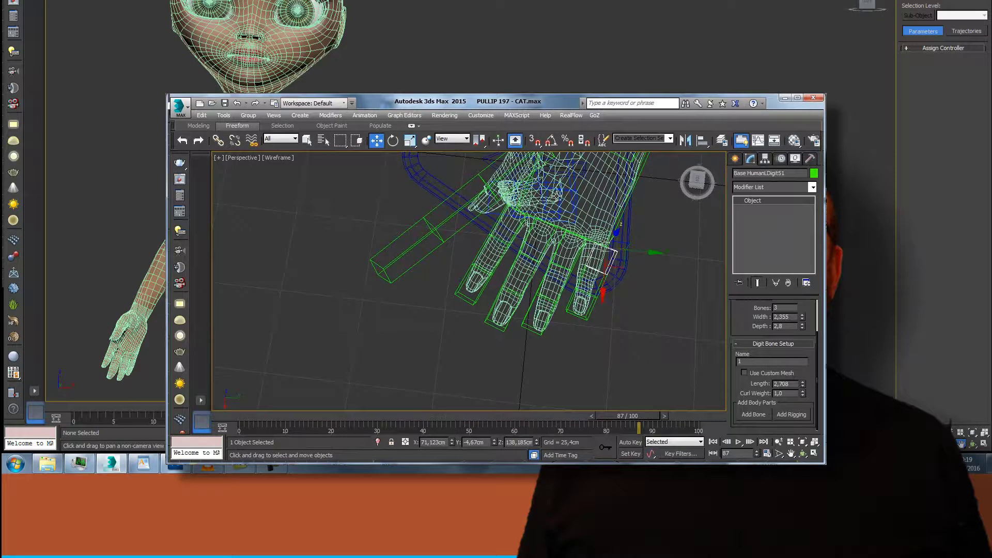
left_click(452, 138)
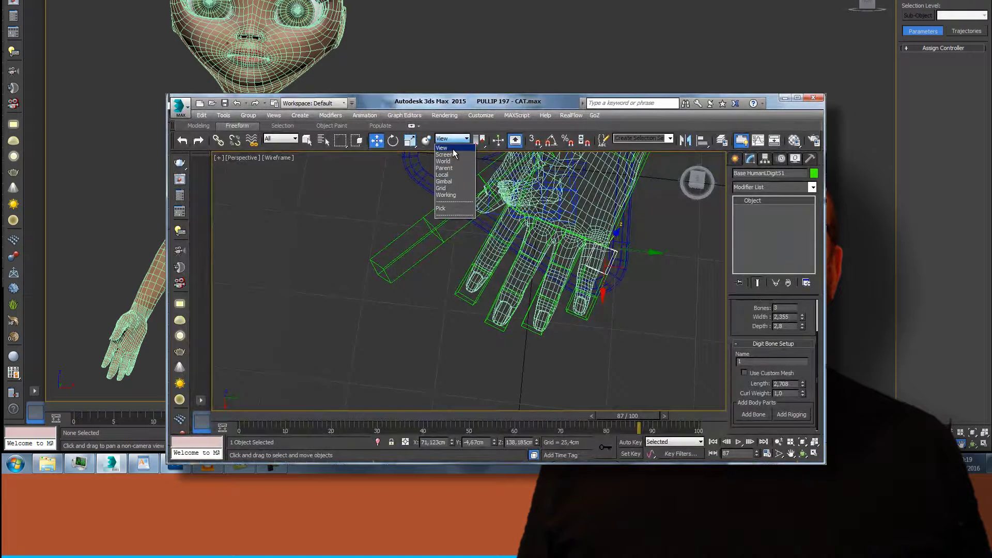
left_click(454, 181)
left_click_drag(575, 235, 561, 261)
left_click(604, 277)
left_click(588, 317)
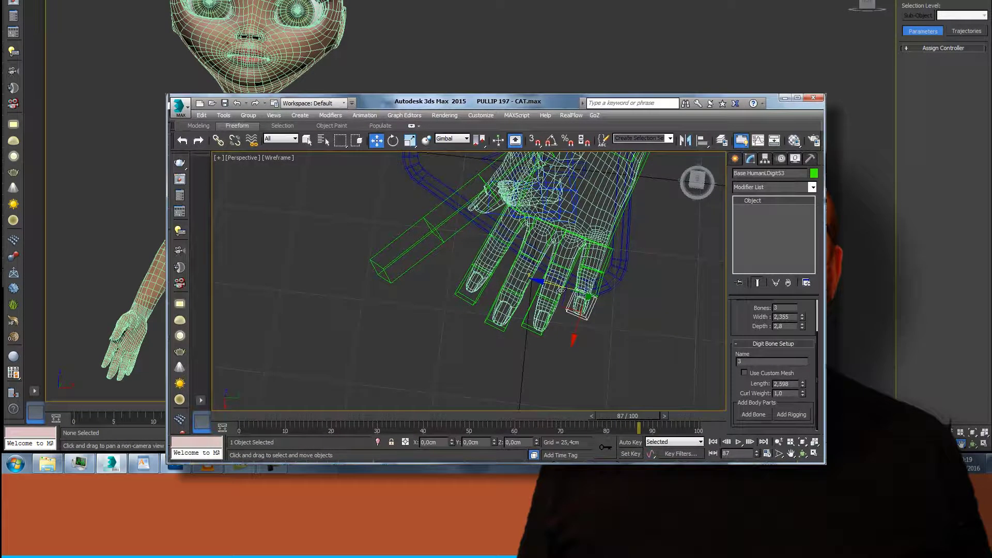
left_click_drag(552, 286, 552, 285)
left_click(661, 302)
- Delete the left thumb's outer bone and shorten its remaining bone to a length of 11.764
left_click_drag(691, 183, 262, 155)
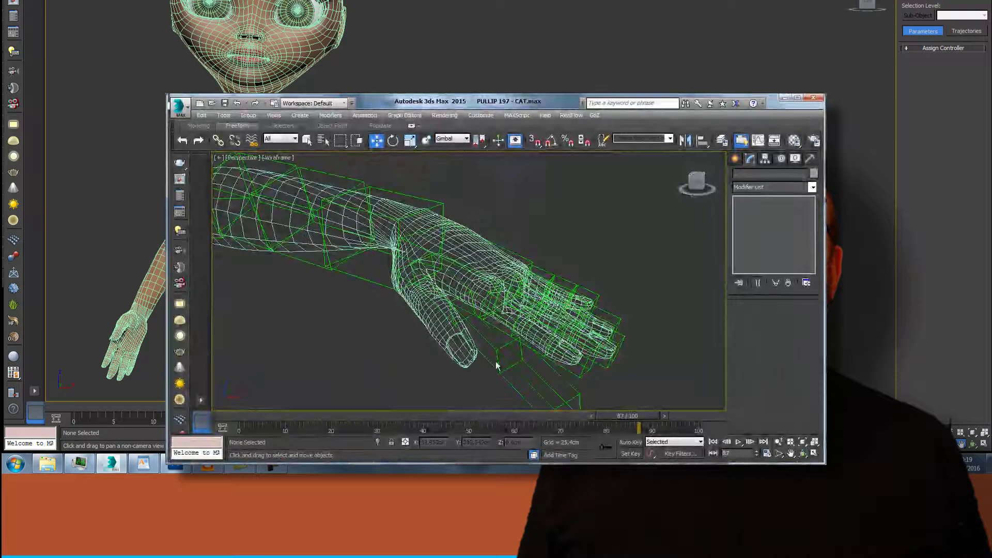
left_click(494, 347)
key("Delete")
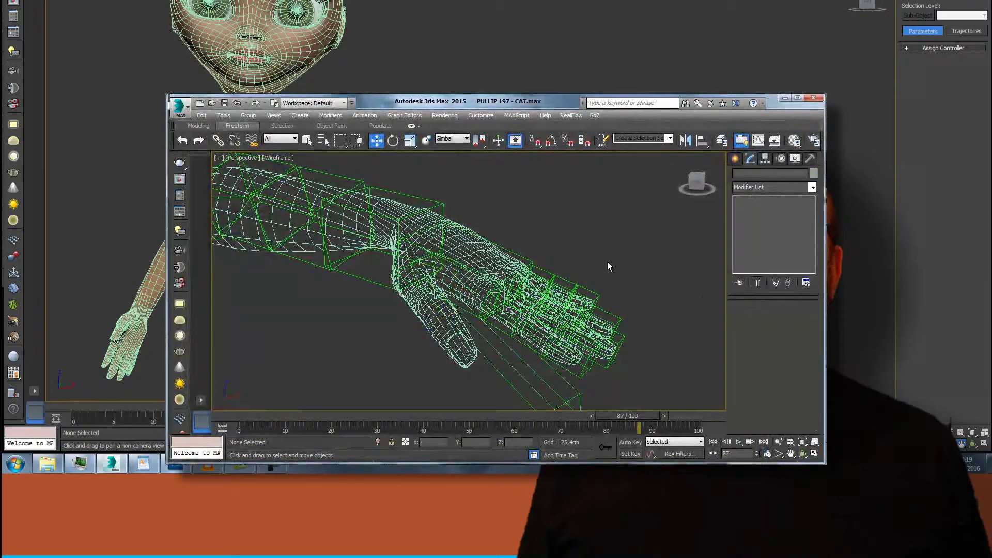
left_click_drag(693, 191, 720, 199)
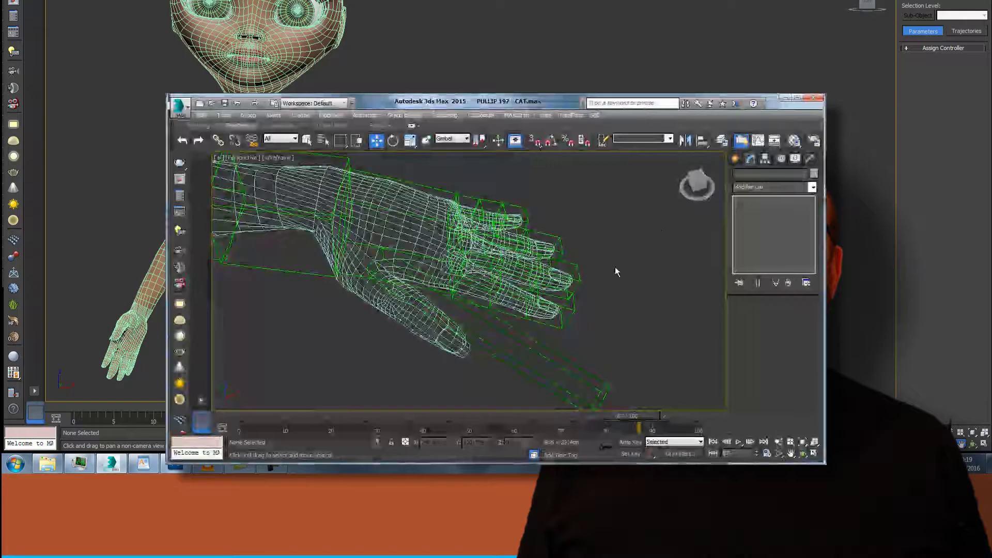
left_click(542, 343)
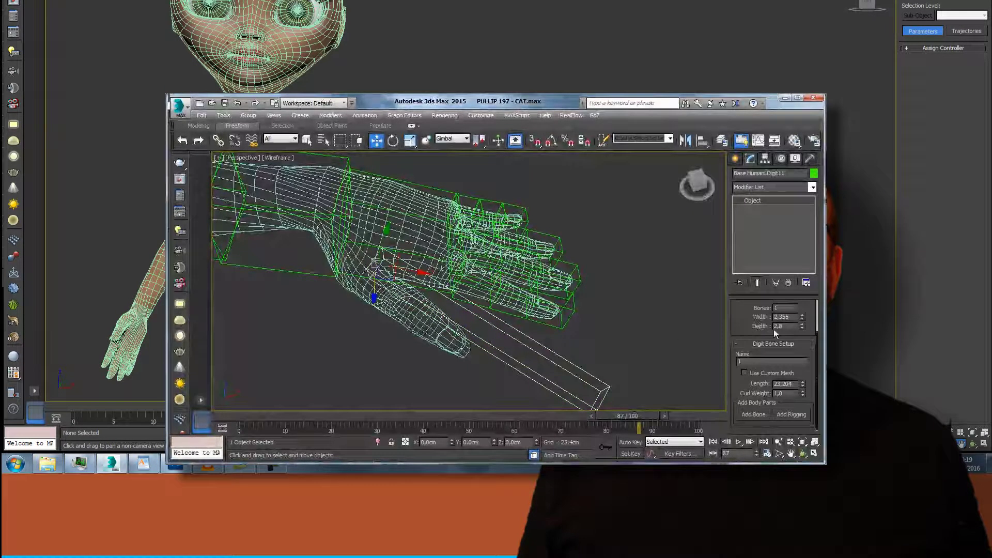
left_click_drag(804, 389, 805, 415)
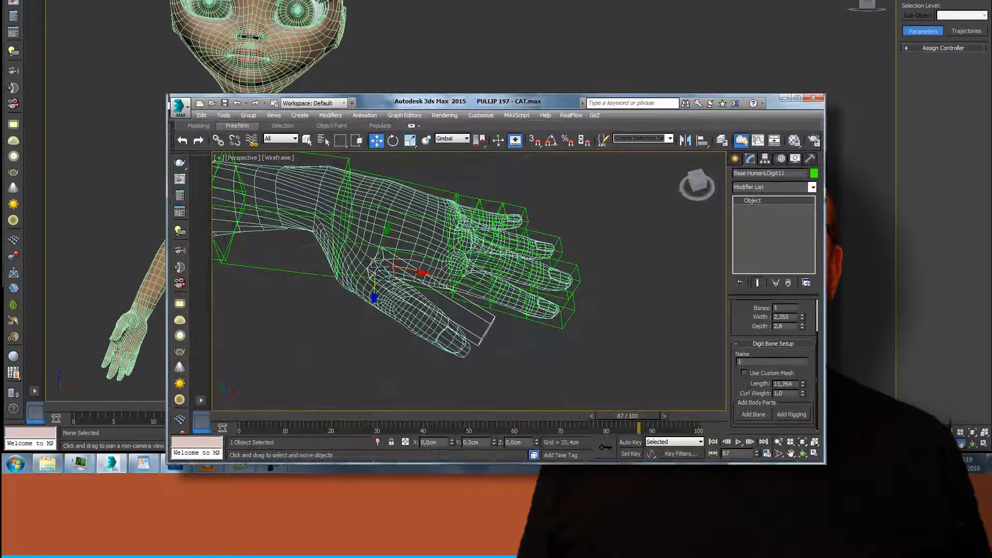
- Set the left thumb bone's width to 3.226 and move it sideways along Z toward the mesh thumb
left_click_drag(703, 192, 661, 180)
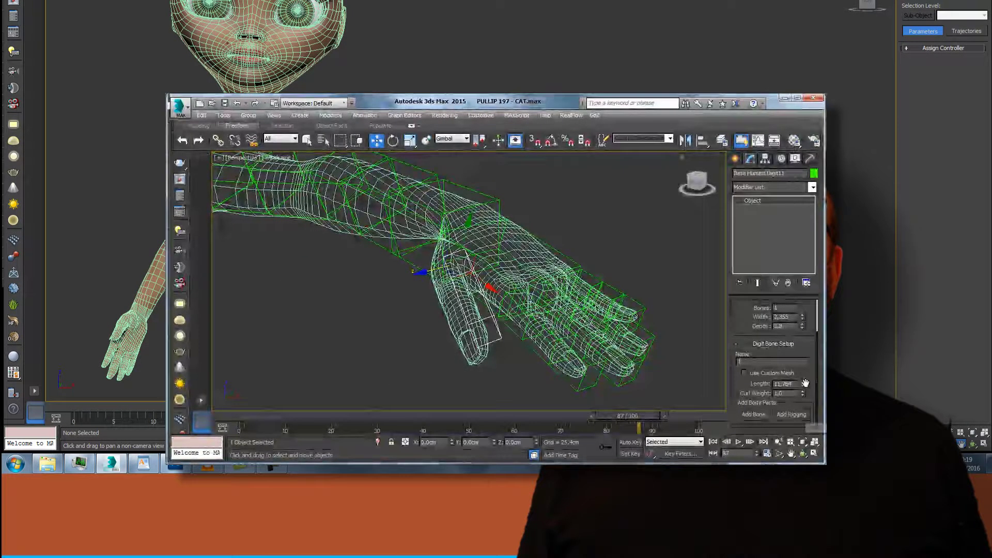
left_click_drag(801, 318, 801, 293)
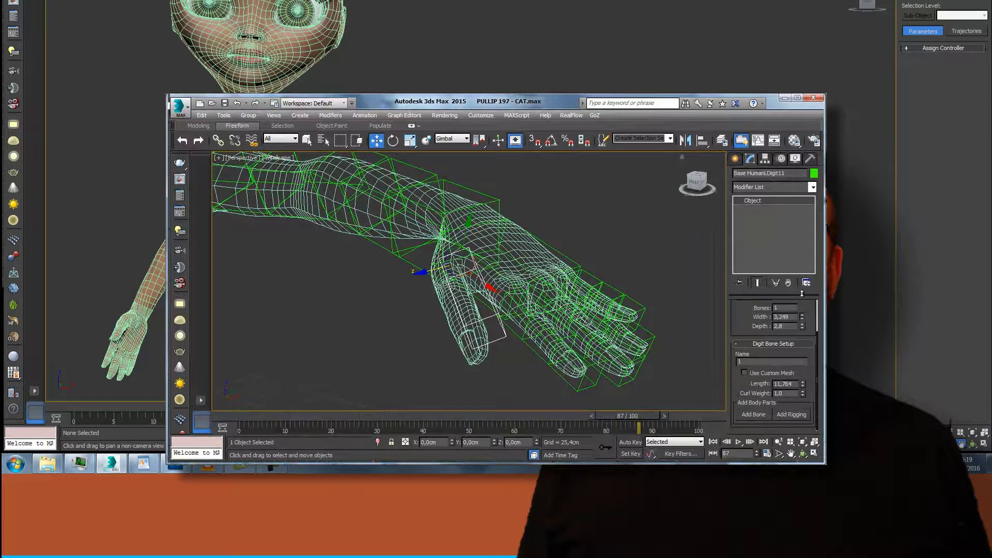
left_click_drag(424, 274, 422, 272)
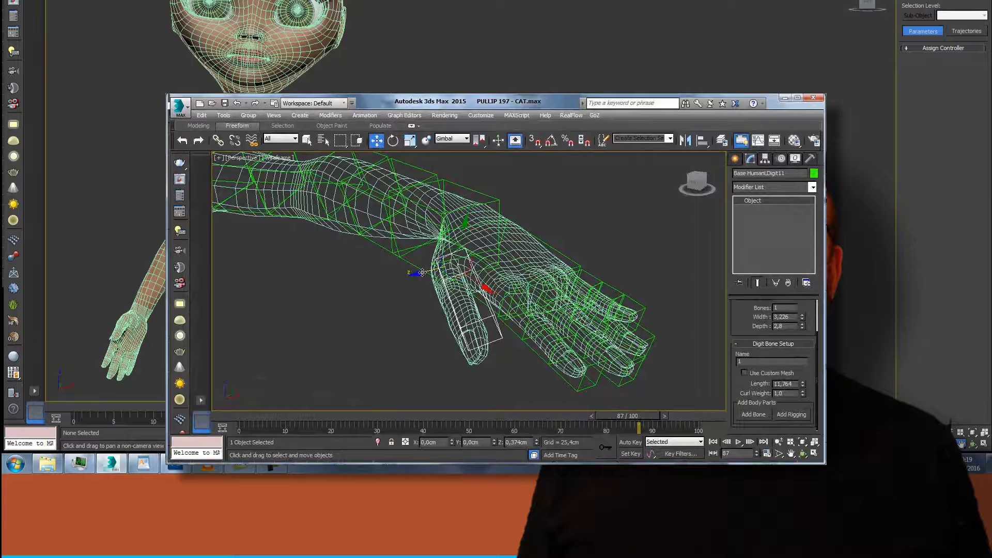
left_click_drag(418, 272, 408, 274)
- Rotate the left thumb bone in the Local coordinate system to follow the direction of the mesh thumb
left_click_drag(706, 185, 230, 171)
left_click(399, 140)
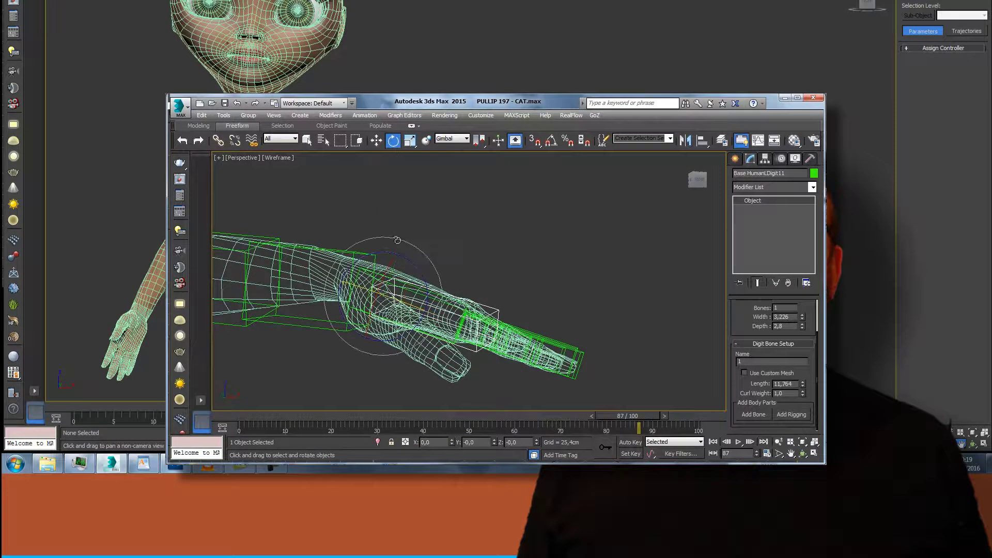
left_click(453, 139)
left_click(442, 175)
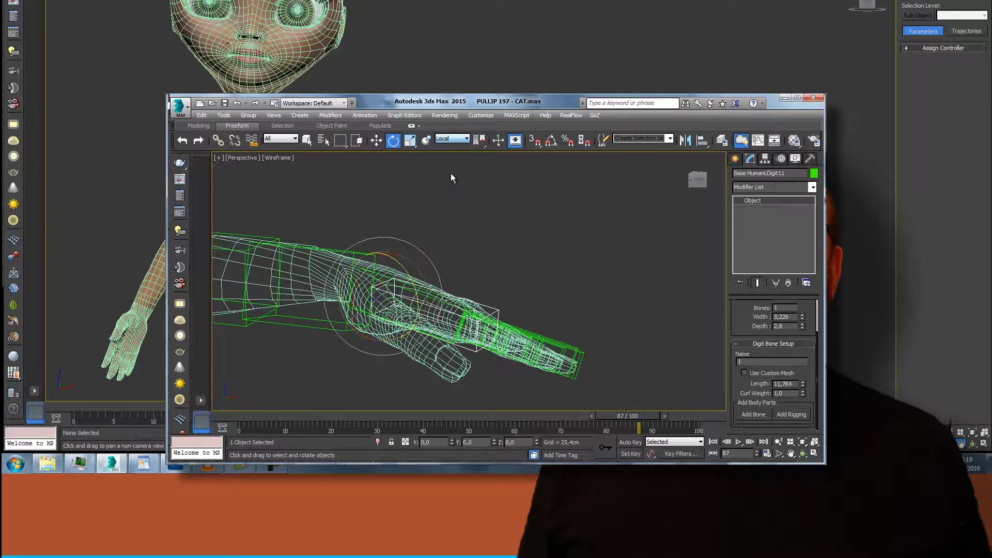
left_click_drag(409, 283, 414, 317)
- Move the left thumb bone slightly along its Y axis to fit inside the mesh thumb, and deselect it
left_click_drag(703, 181, 659, 171)
left_click(376, 140)
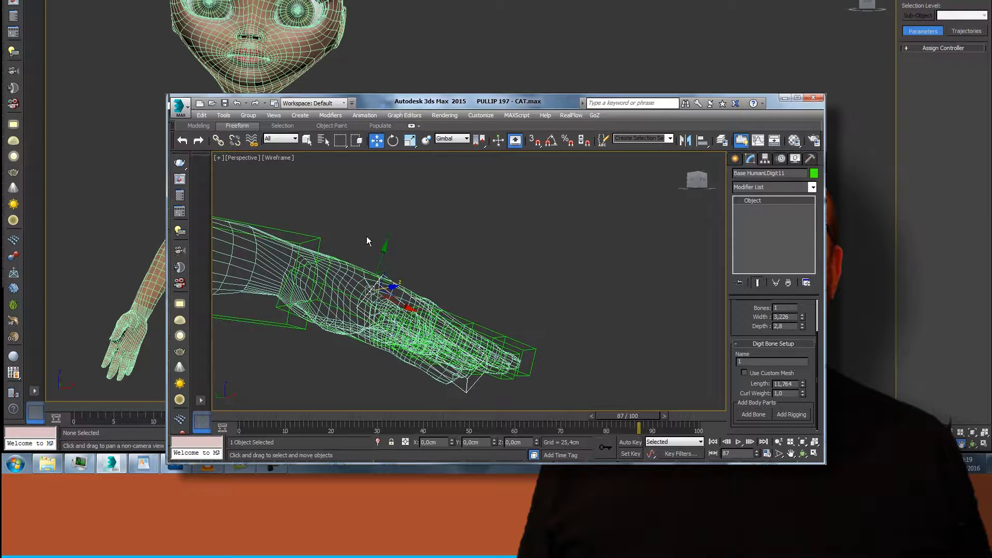
left_click_drag(379, 261, 377, 263)
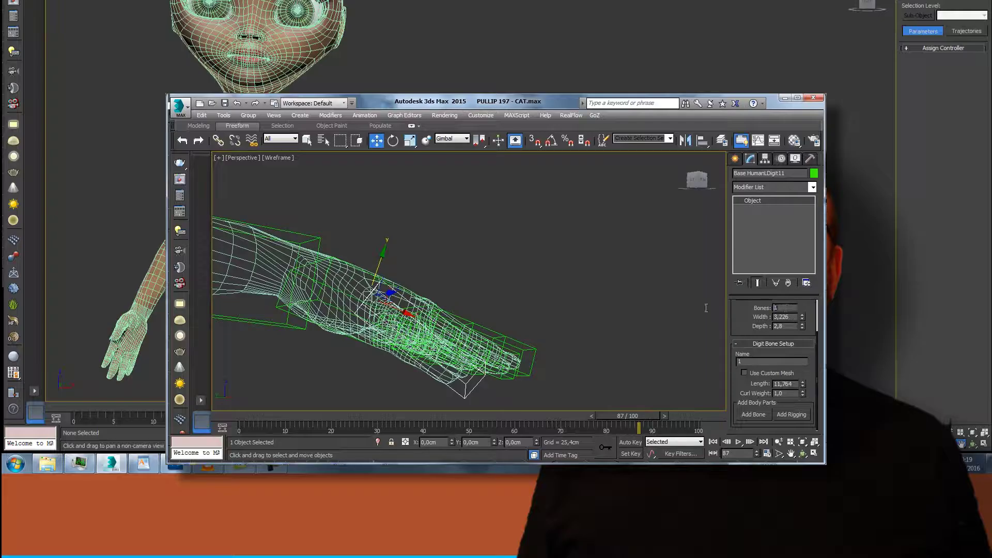
left_click(612, 253)
- Copy the left arm's limb settings from its collarbone and paste them mirrored onto the right arm's collarbone
left_click_drag(690, 177, 627, 185)
left_click(778, 442)
left_click_drag(343, 256, 343, 295)
left_click(791, 453)
left_click_drag(413, 321, 822, 341)
left_click(376, 140)
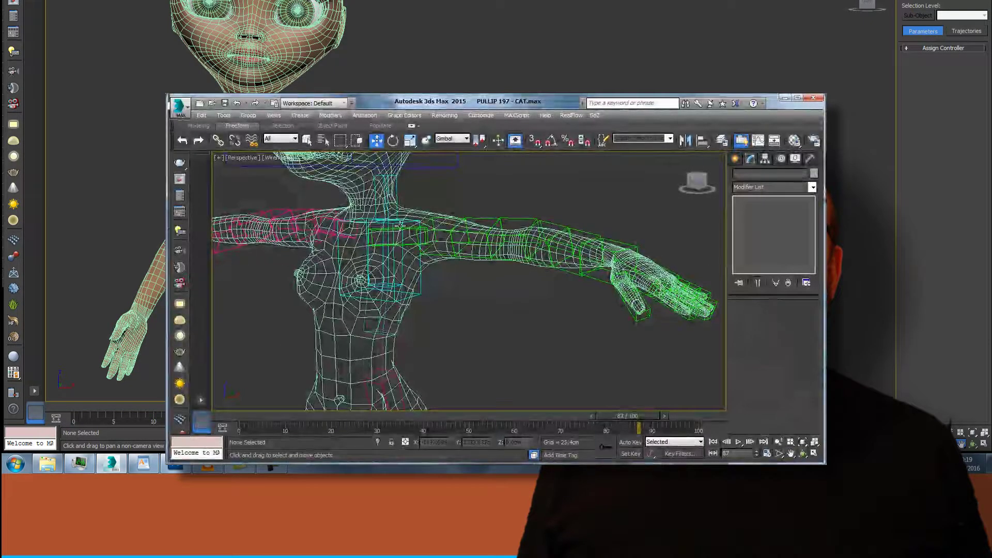
left_click(392, 245)
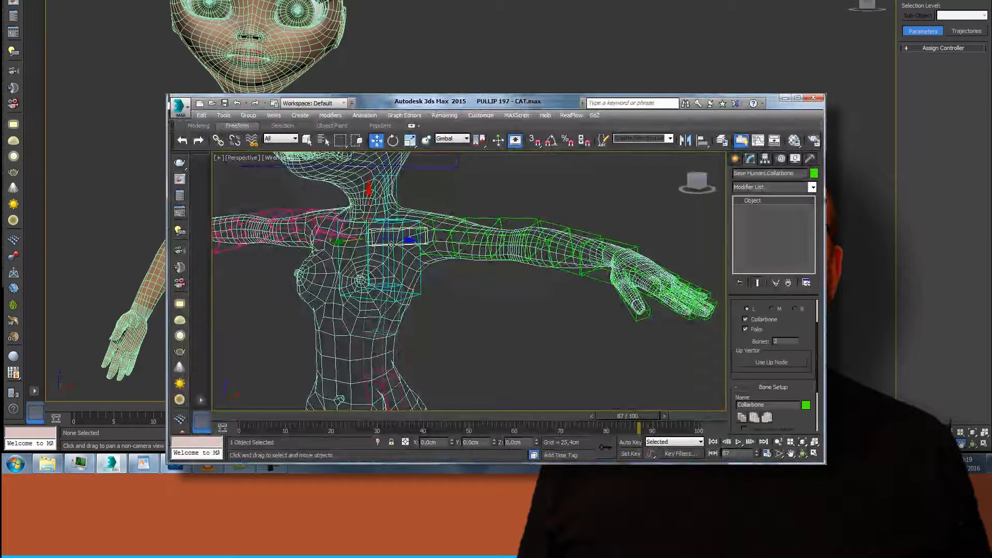
scroll(816, 314, "up", 3)
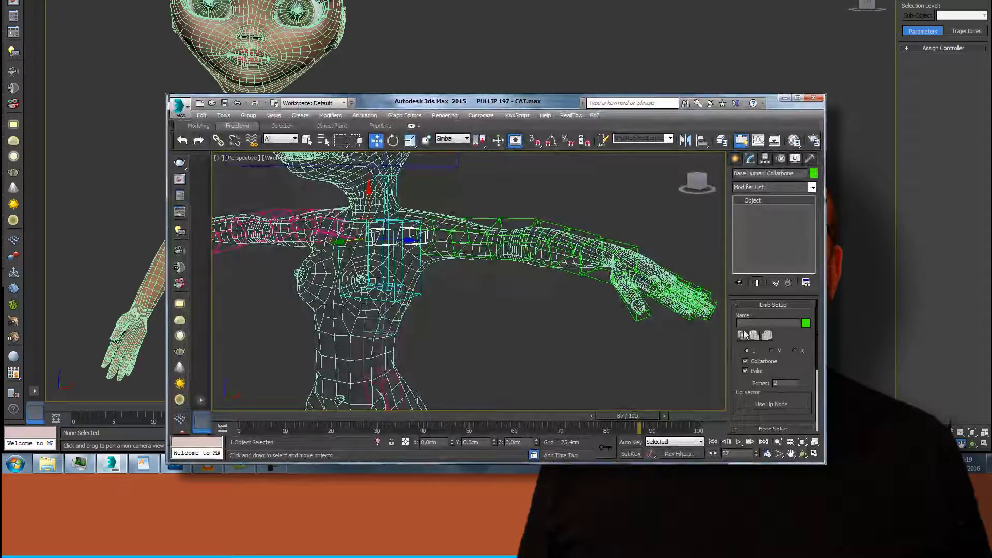
left_click(331, 219)
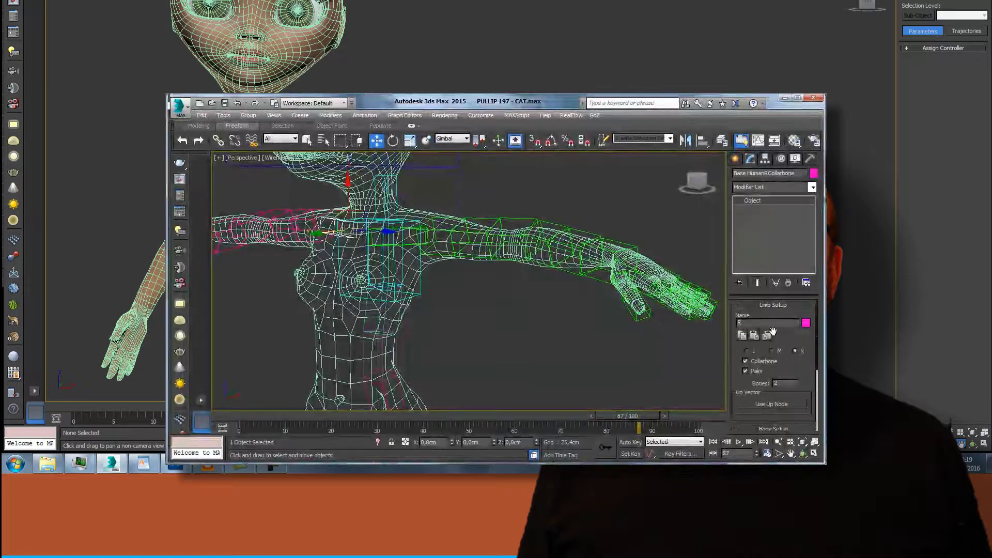
left_click(767, 336)
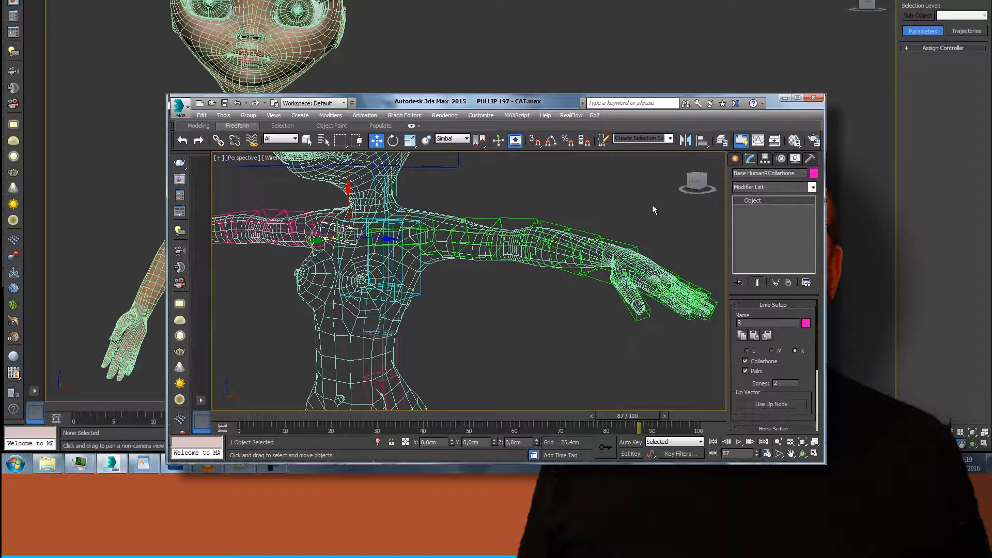
- Move the spine bone Base HumanSpine2 in the Local coordinate system toward the inside of the mesh's lower back
left_click_drag(697, 185, 313, 188)
middle_click_drag(312, 186, 221, 183, "alt")
left_click(779, 442)
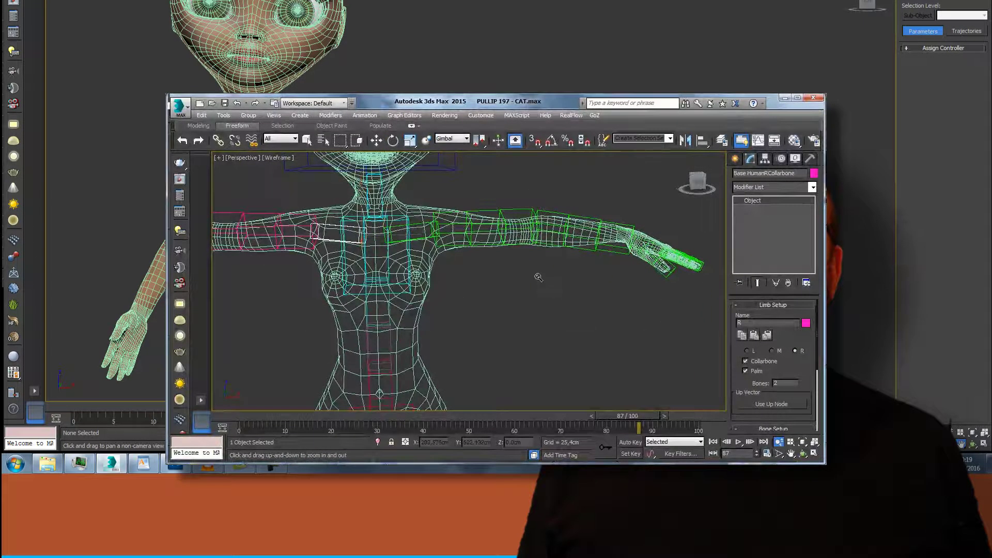
left_click_drag(538, 277, 536, 411)
left_click_drag(697, 184, 598, 178)
left_click(376, 141)
left_click(449, 312)
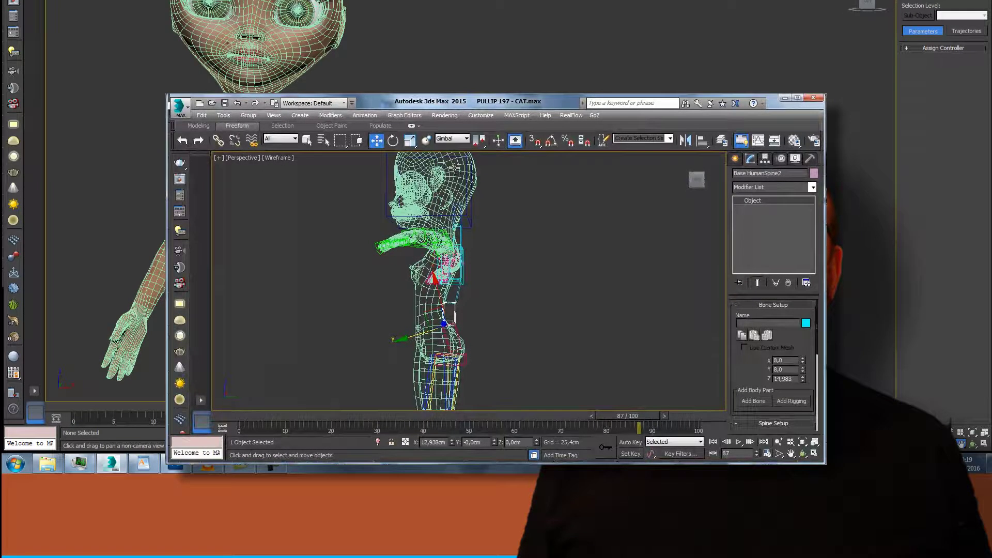
left_click(452, 138)
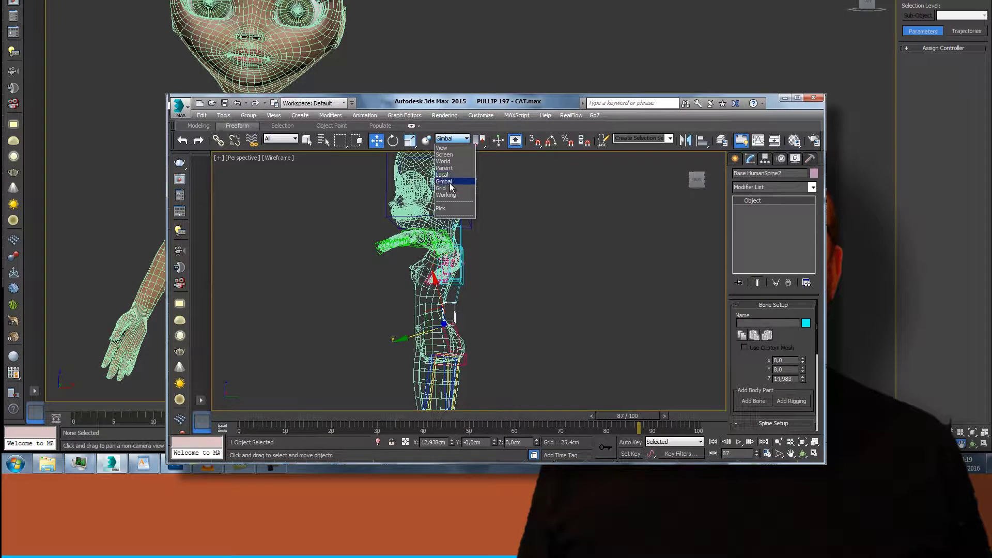
left_click(443, 174)
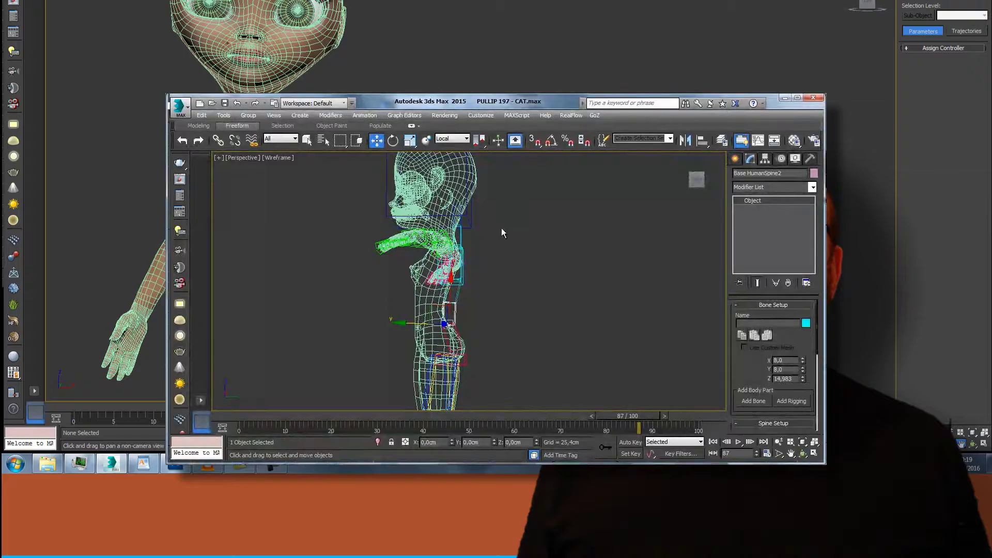
left_click_drag(404, 324, 407, 295)
- Adjust the Base HumanSpine2 bone along the Y axis in the View coordinate system to fit the waist, and deselect it
left_click(457, 298)
left_click(452, 314)
left_click(414, 328)
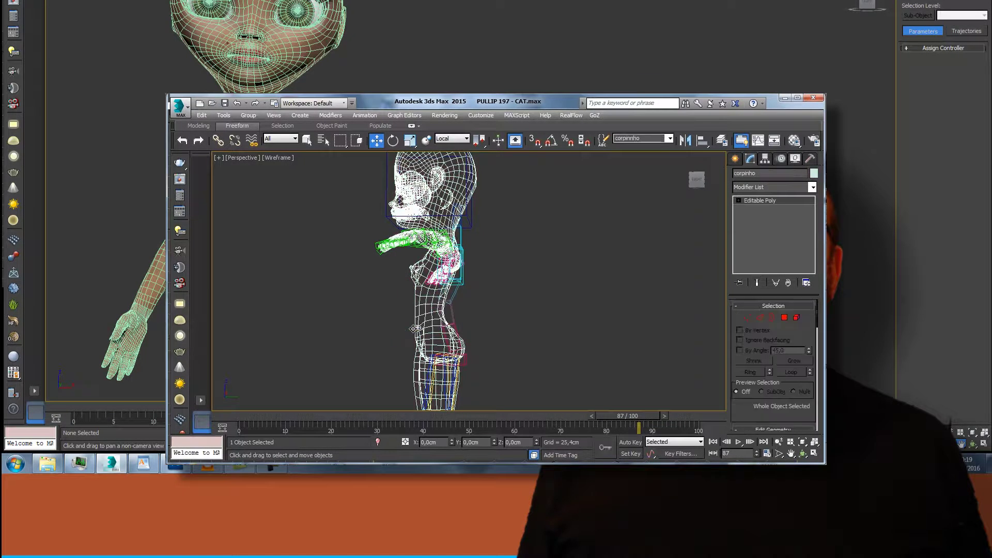
left_click(448, 313)
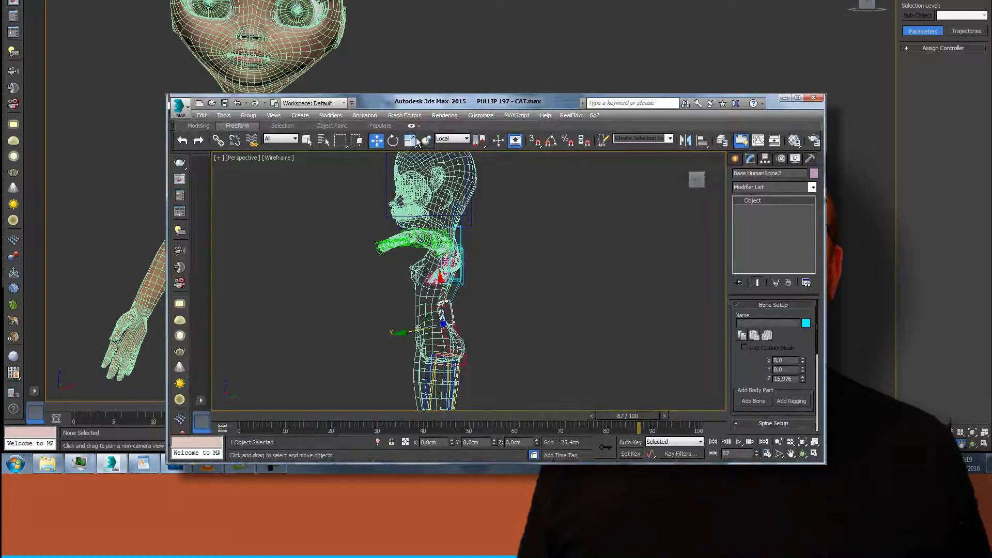
left_click(448, 139)
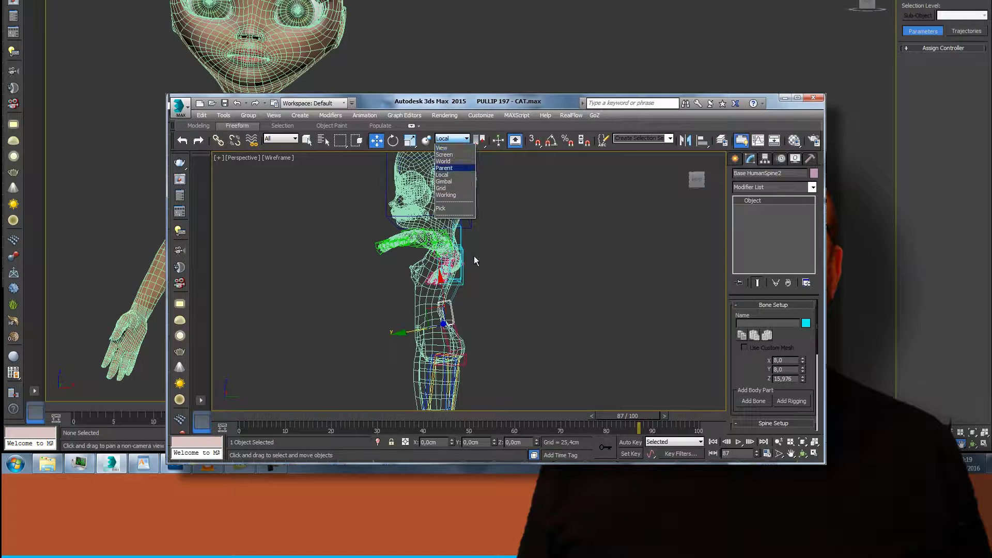
left_click(445, 148)
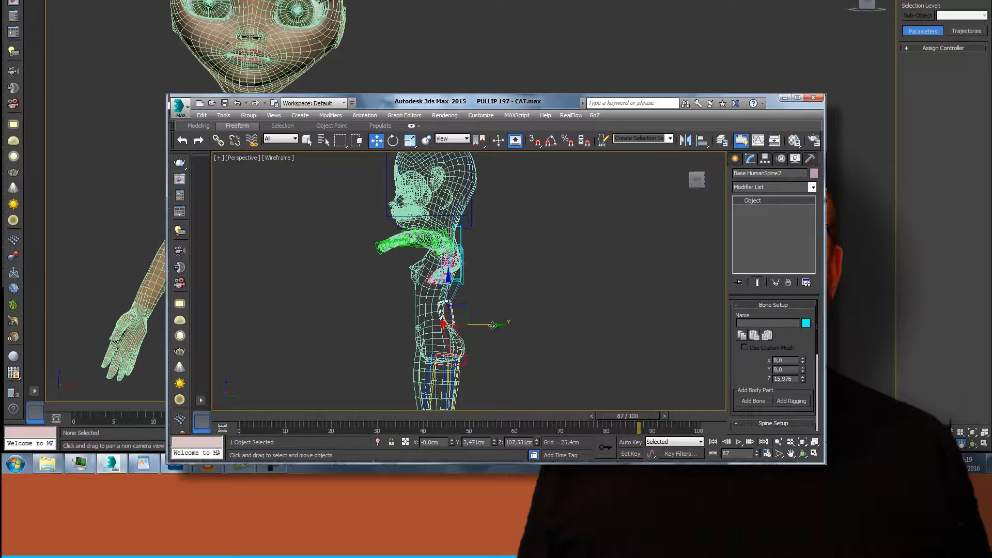
left_click(520, 297)
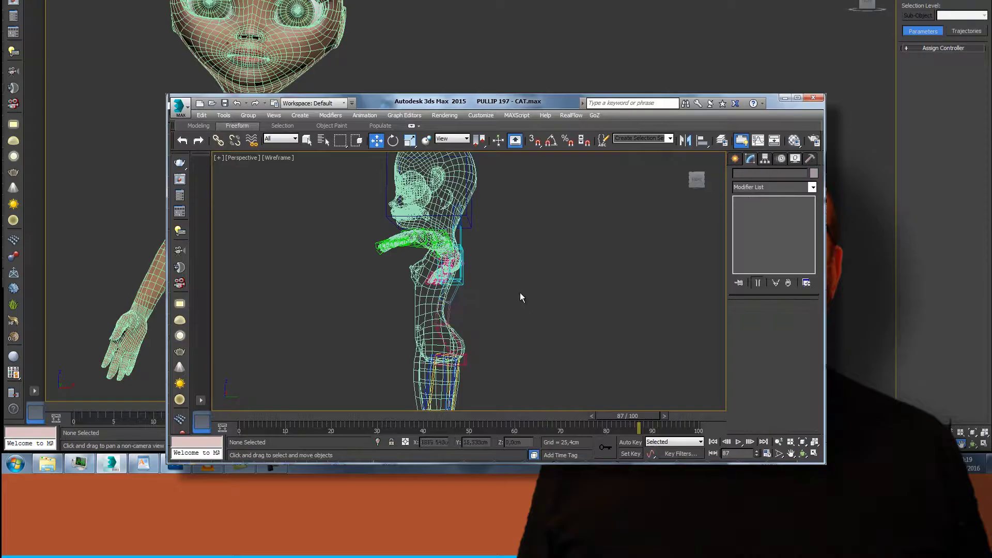
- Save the scene as a new incremental copy named PULLIP 198 - CAT.max
left_click(695, 185)
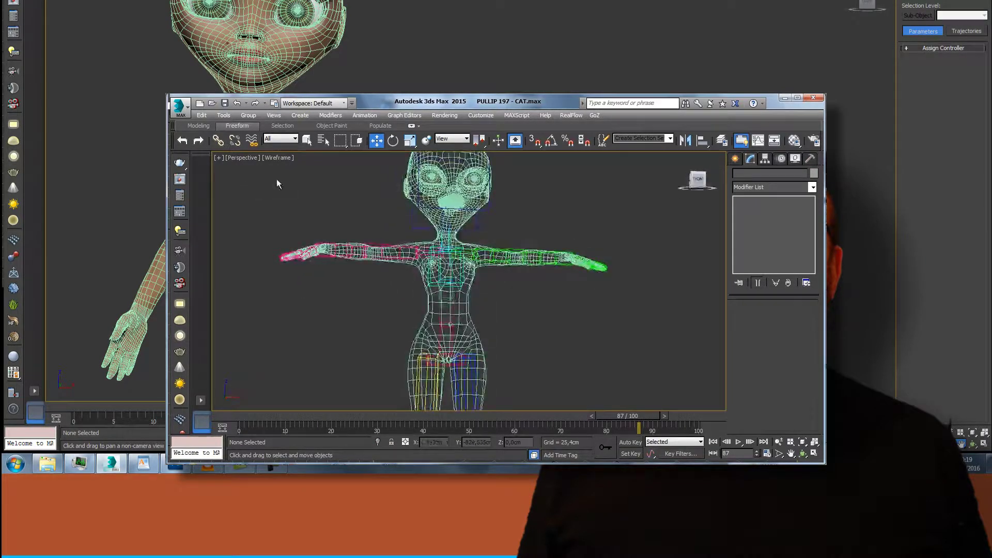
mouse_move(697, 187)
left_mouse_down()
mouse_move(662, 205)
mouse_move(683, 195)
left_mouse_up()
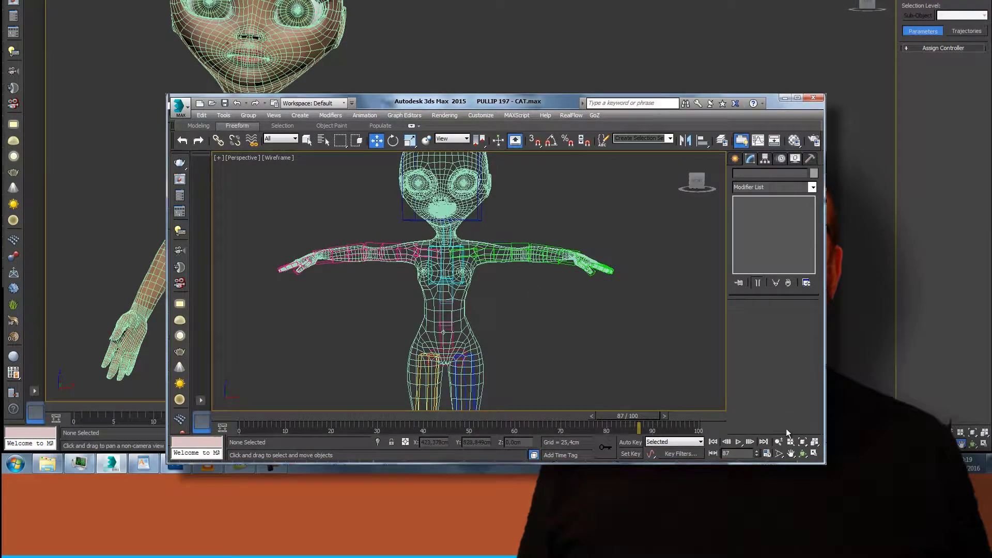
left_click(791, 453)
left_click_drag(599, 335, 631, 334)
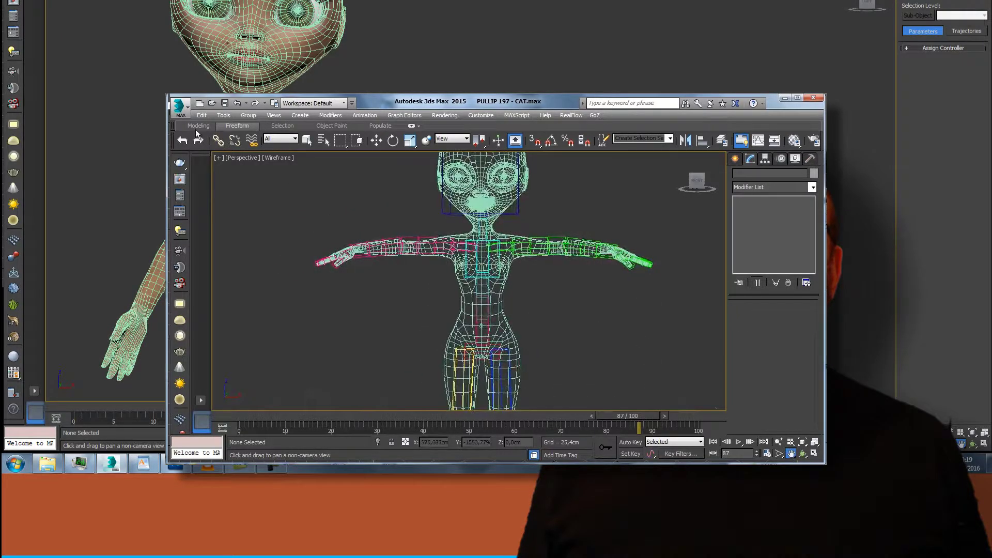
left_click(179, 108)
left_click(217, 222)
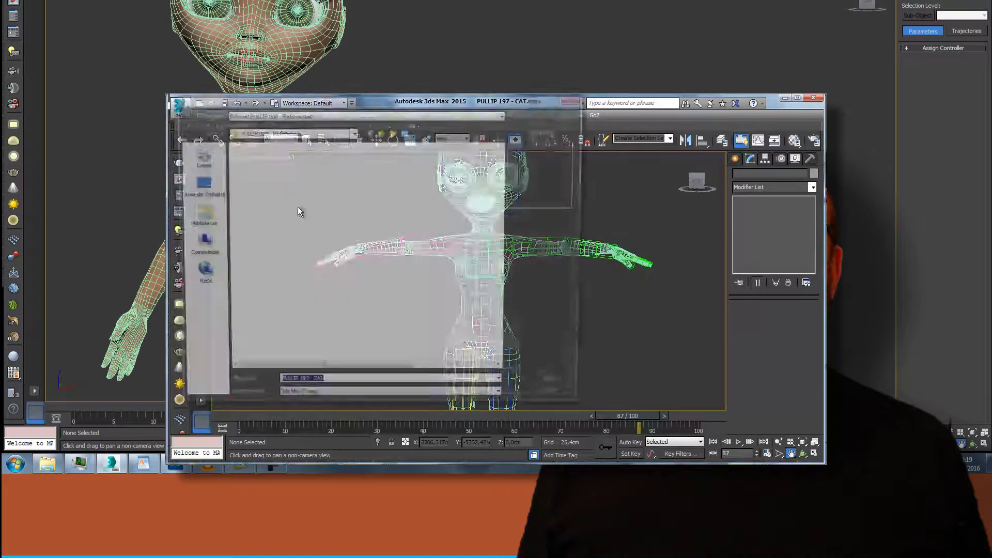
left_click(530, 387)
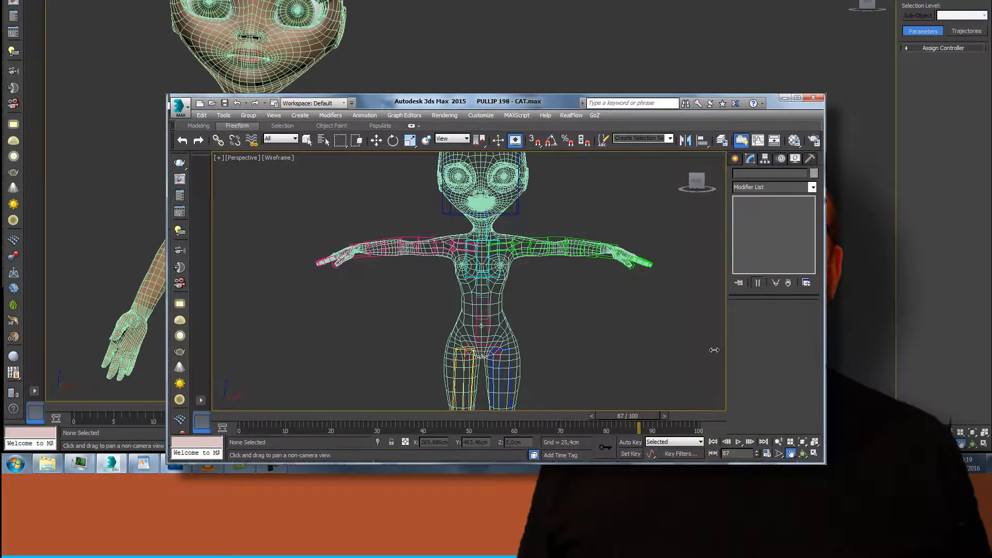
- Move the left foot's IK platform inward along X to sit beneath the mesh's left foot, and deselect it
left_click_drag(599, 357, 598, 160)
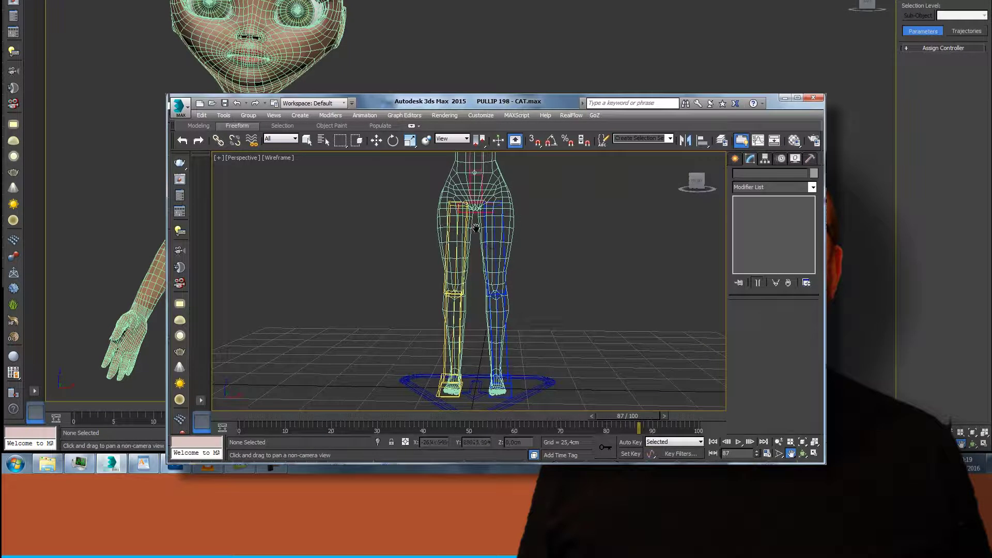
left_click_drag(697, 188, 626, 186)
key("alt+z")
left_click_drag(488, 340, 484, 311)
key("w")
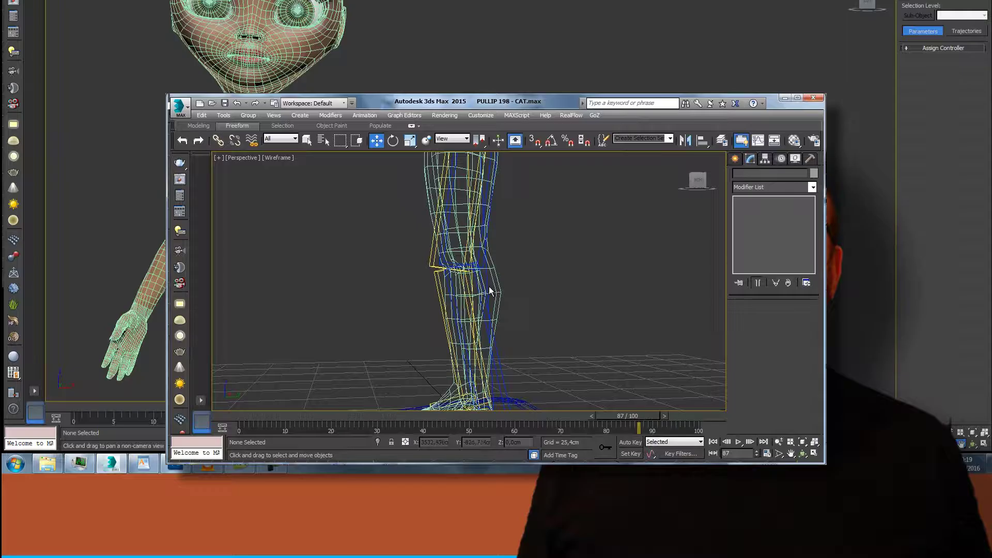
left_click(485, 287)
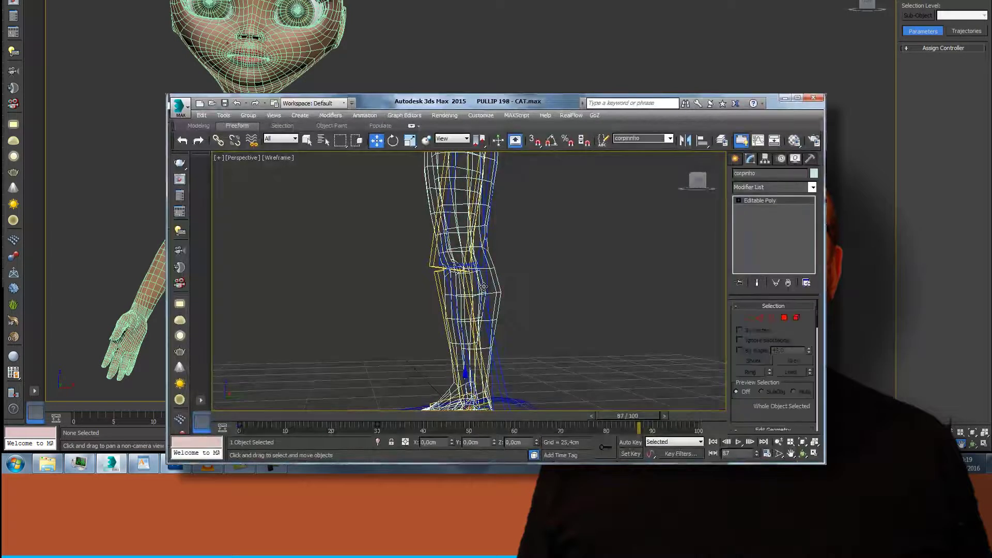
left_click(699, 184)
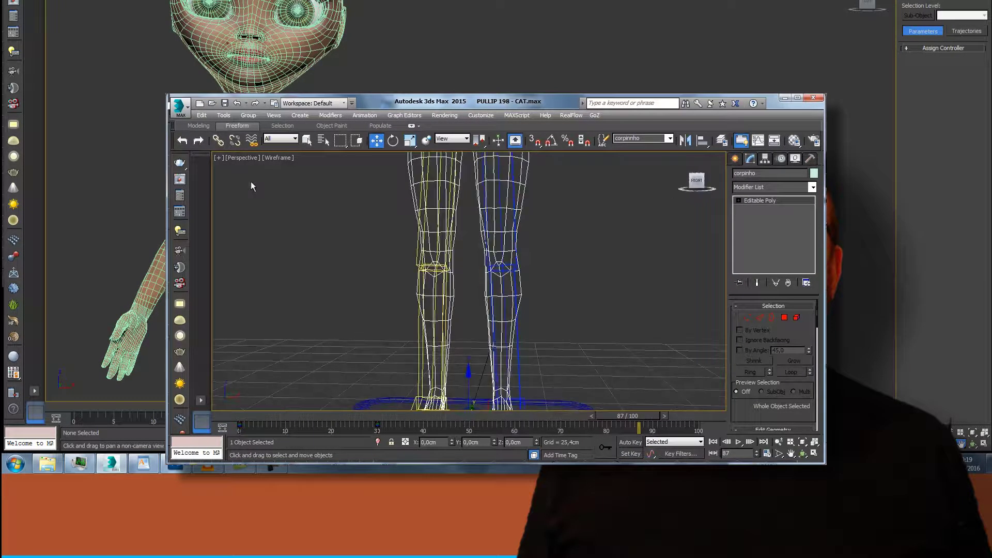
left_click(515, 373)
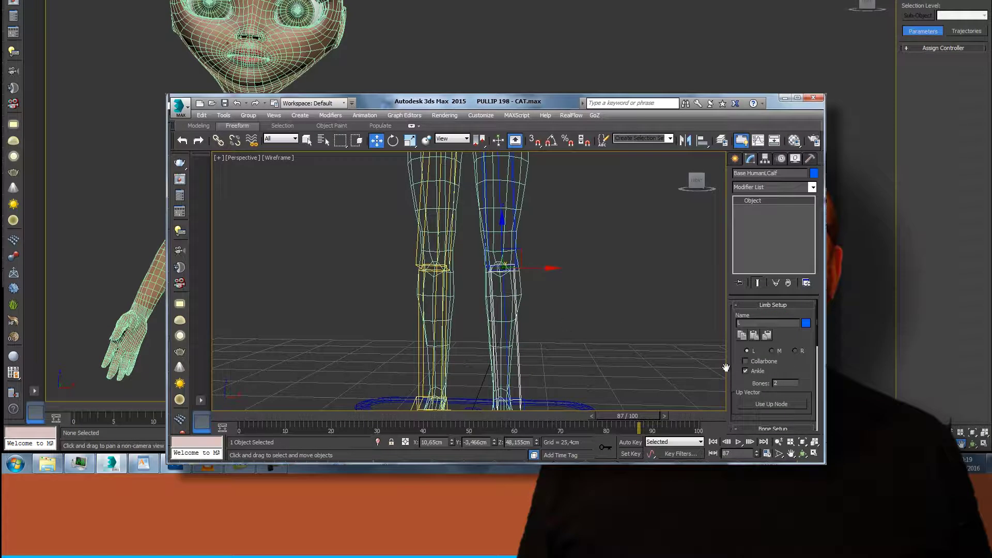
left_click(791, 453)
left_click_drag(574, 346, 606, 292)
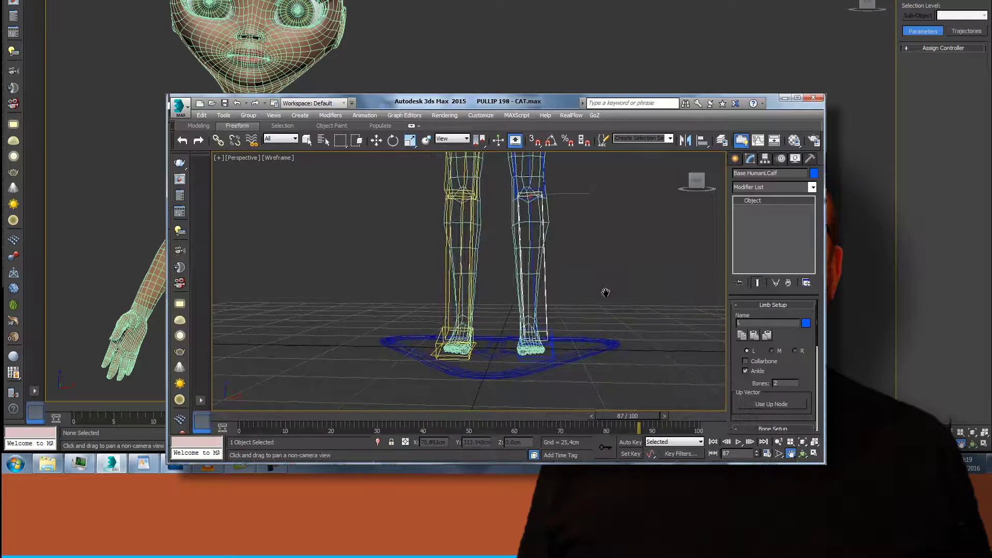
left_click(376, 141)
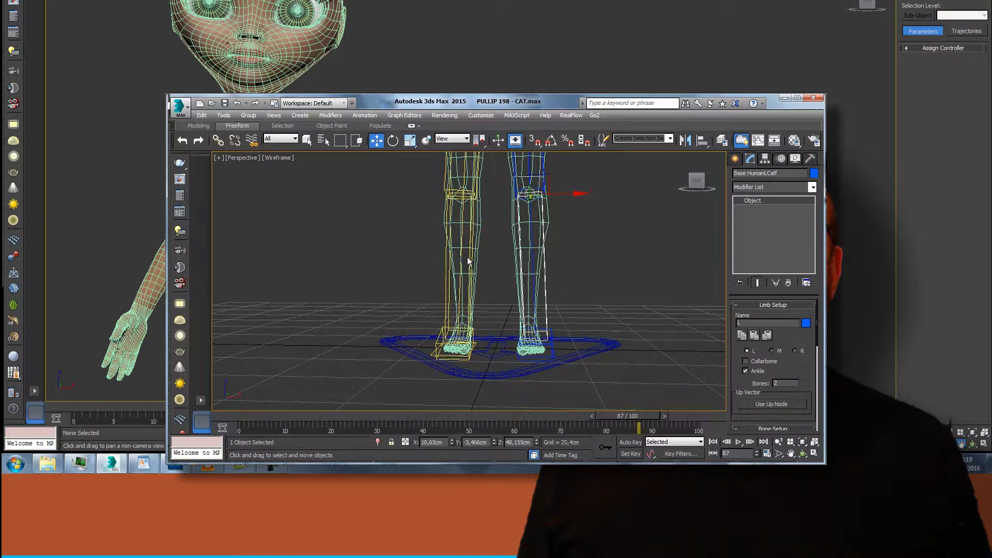
left_click(554, 354)
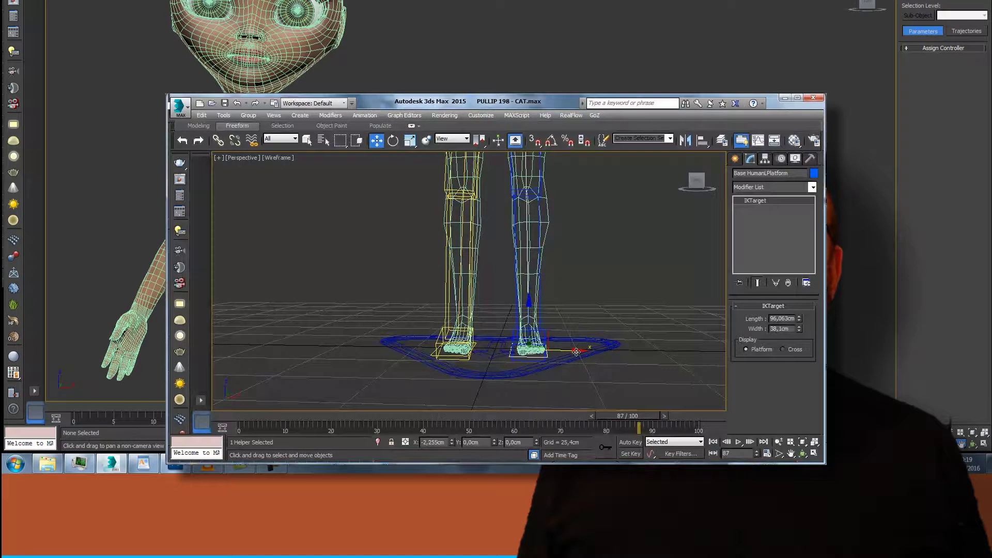
left_click(606, 305)
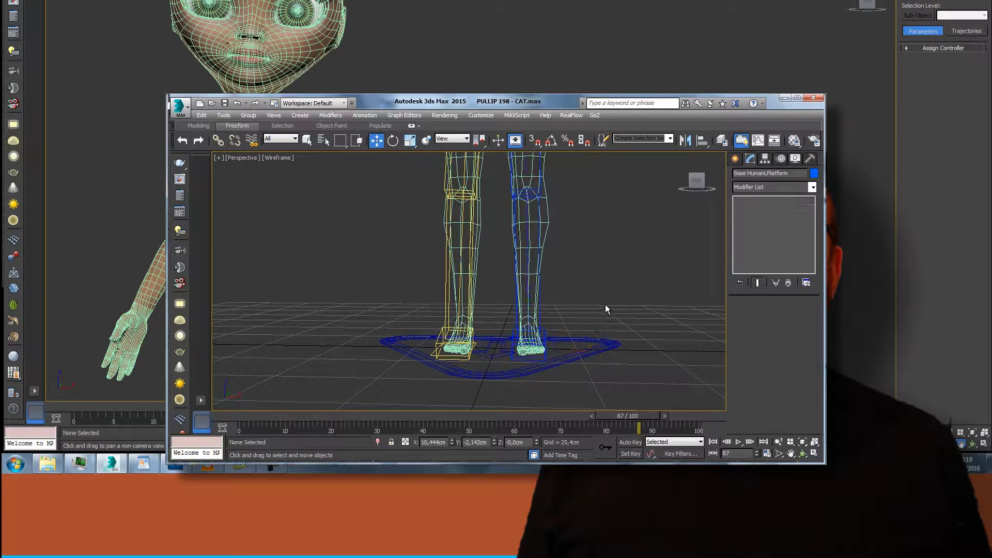
- Scale the left calf bone in the Local coordinate system to match the thickness of the mesh calf
left_click(538, 211)
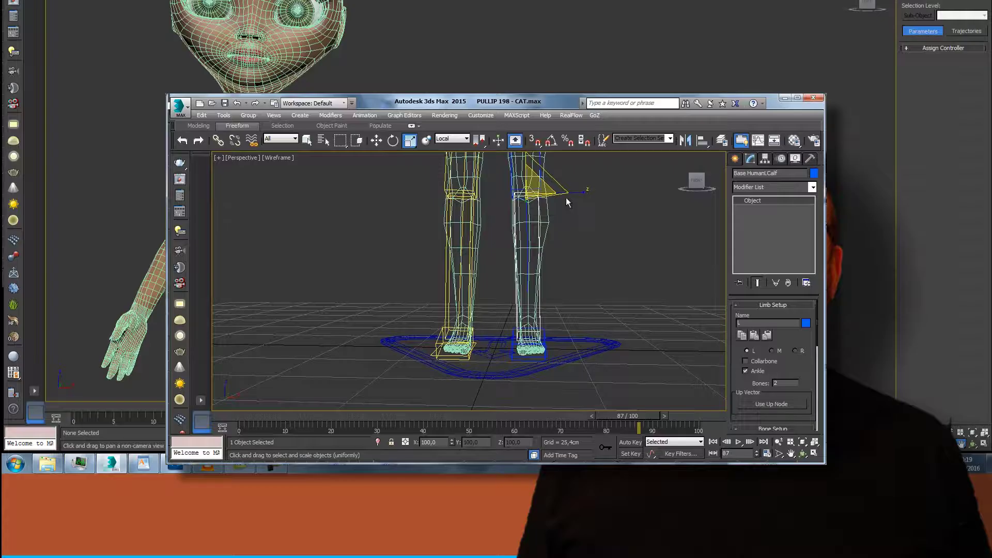
left_click_drag(698, 183, 638, 185)
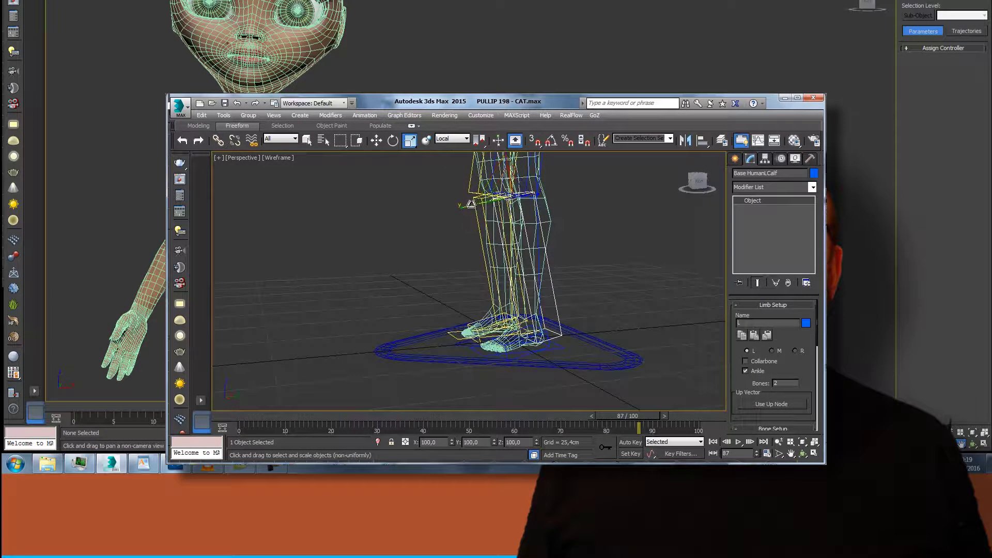
left_click_drag(704, 183, 240, 173)
- Scale the left thigh bone uniformly to about 96 percent to fit the mesh thigh, and deselect it
left_click(528, 192)
middle_click_drag(652, 209, 613, 328)
left_click(409, 139)
left_click_drag(460, 200, 459, 205)
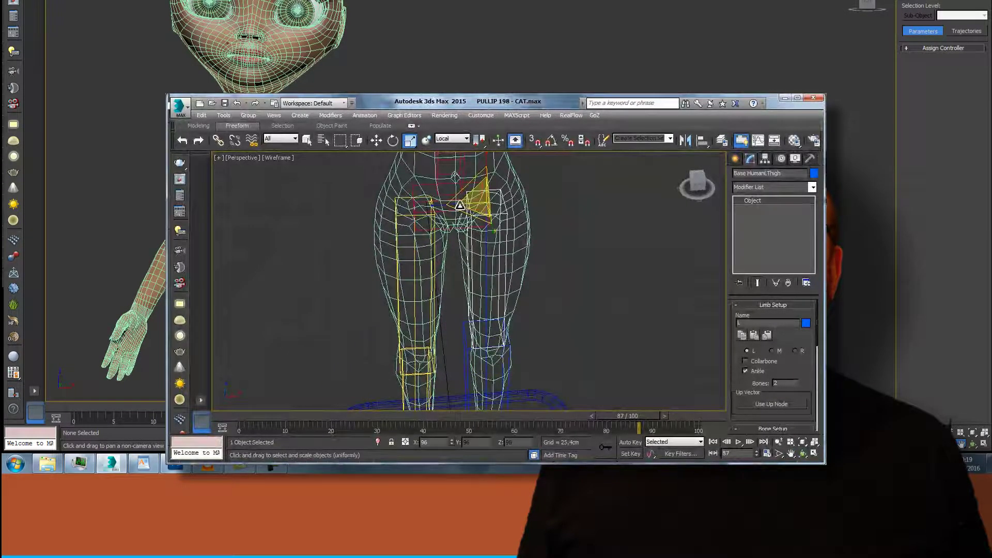
scroll(517, 205, "up", 4)
left_click_drag(693, 182, 636, 175)
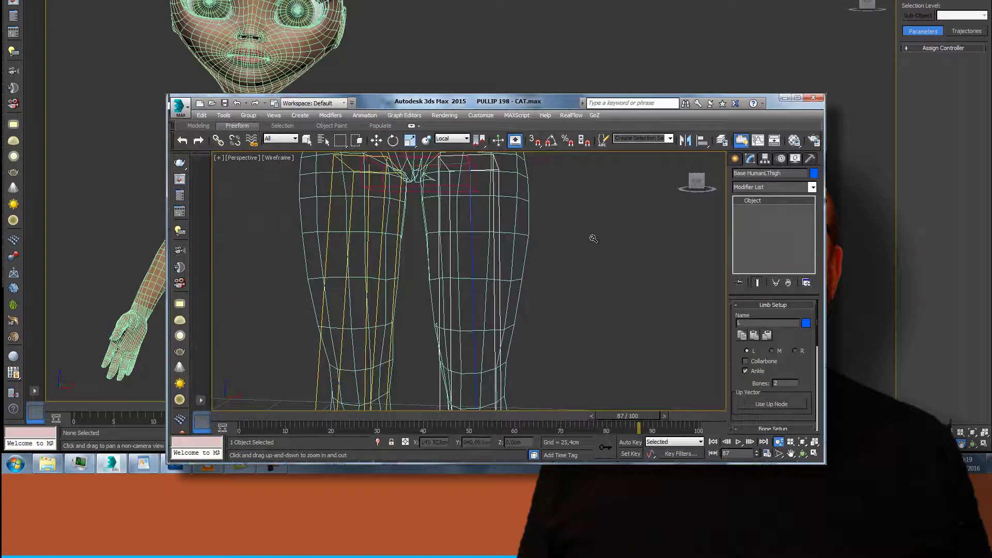
scroll(576, 243, "down", 6)
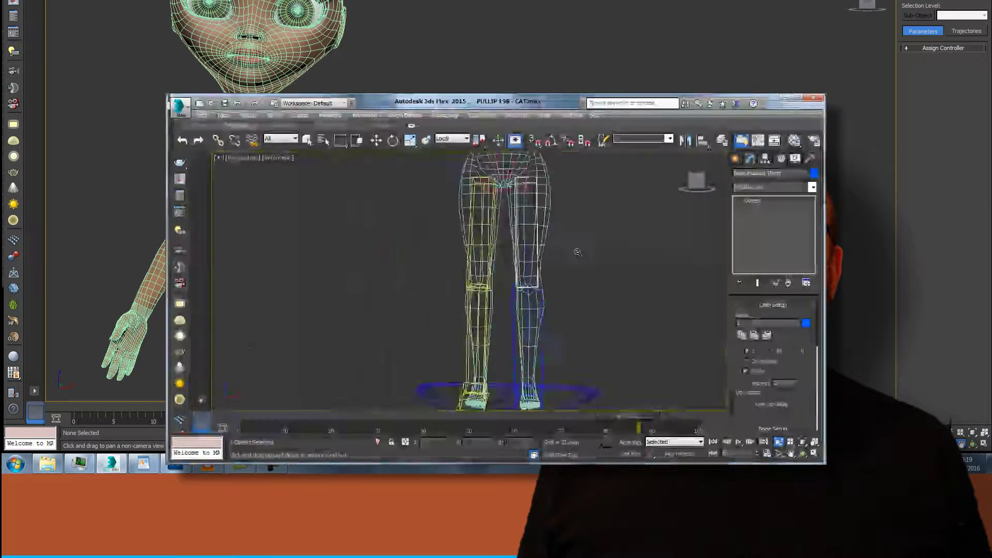
left_click(546, 345)
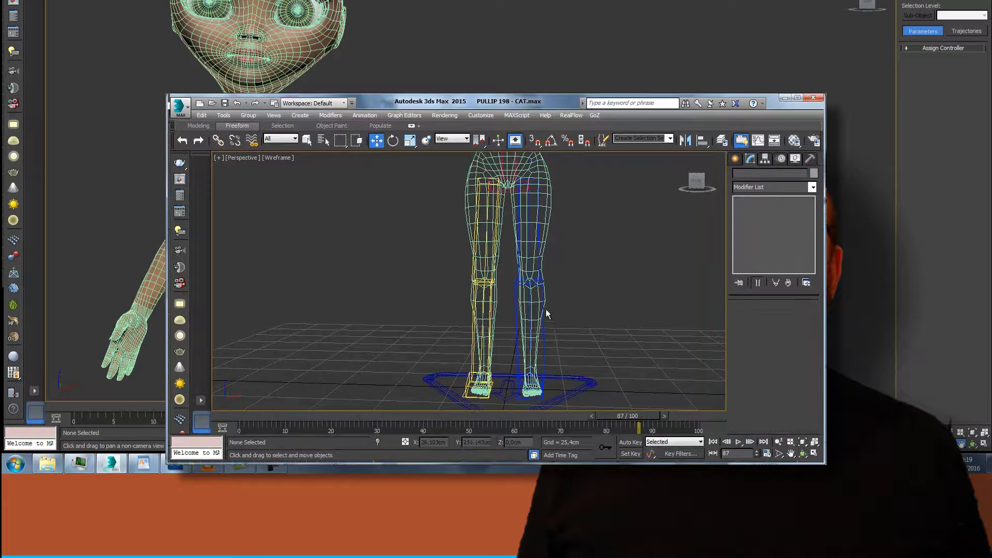
- Copy the left leg's limb settings from its thigh and paste them mirrored onto the right thigh
left_click(537, 237)
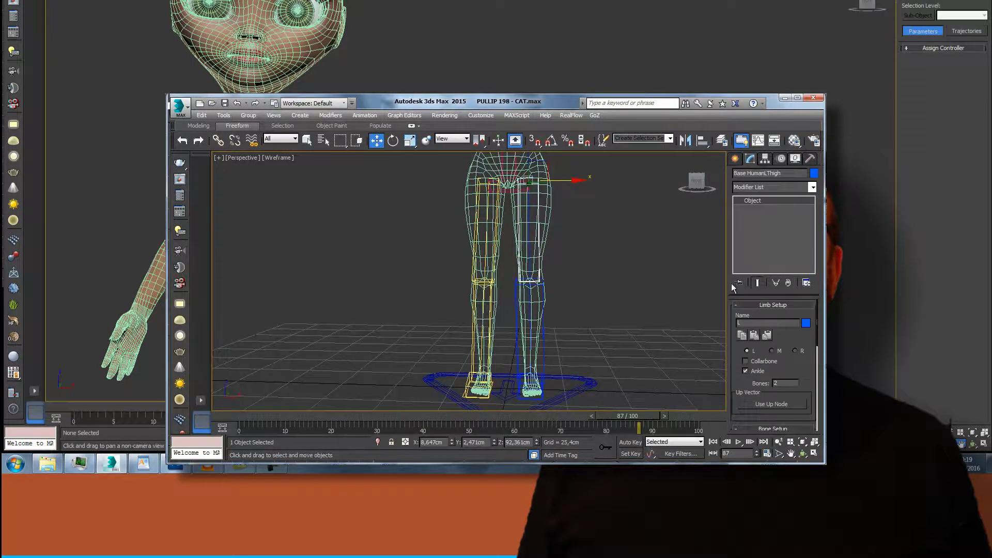
left_click(741, 332)
left_click(473, 215)
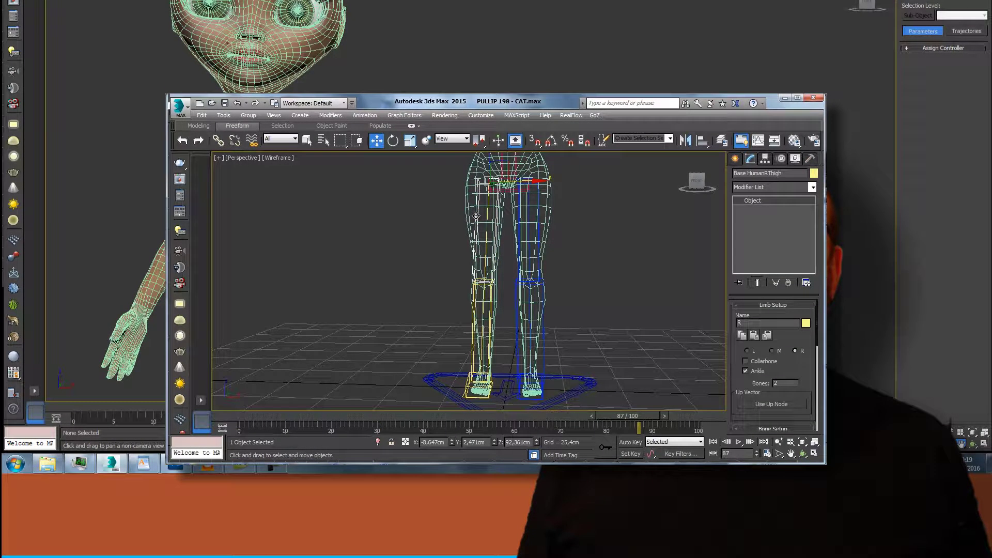
left_click(647, 297)
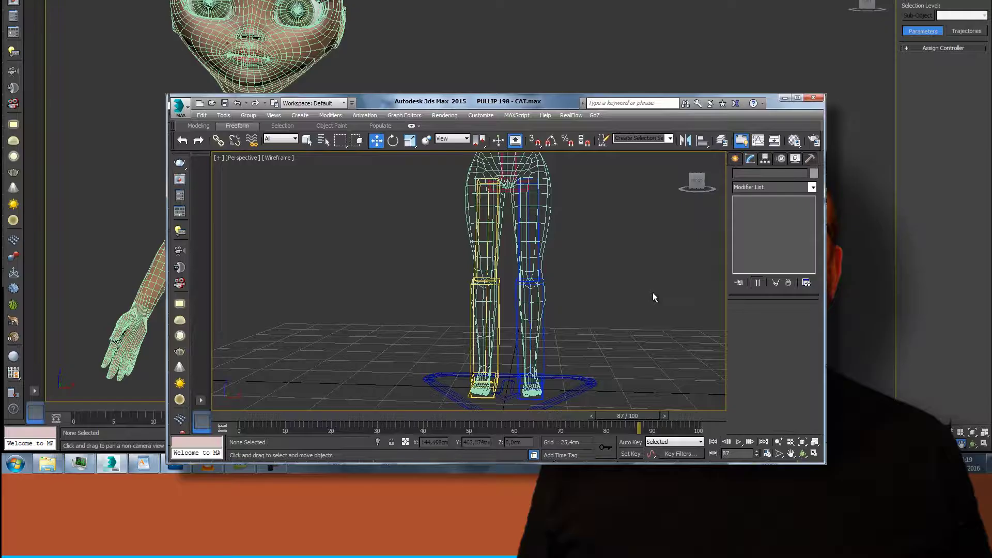
- Select the corpinho body mesh and add a Skin modifier to it
left_click(542, 183)
left_click(813, 187)
left_click_drag(813, 202, 812, 460)
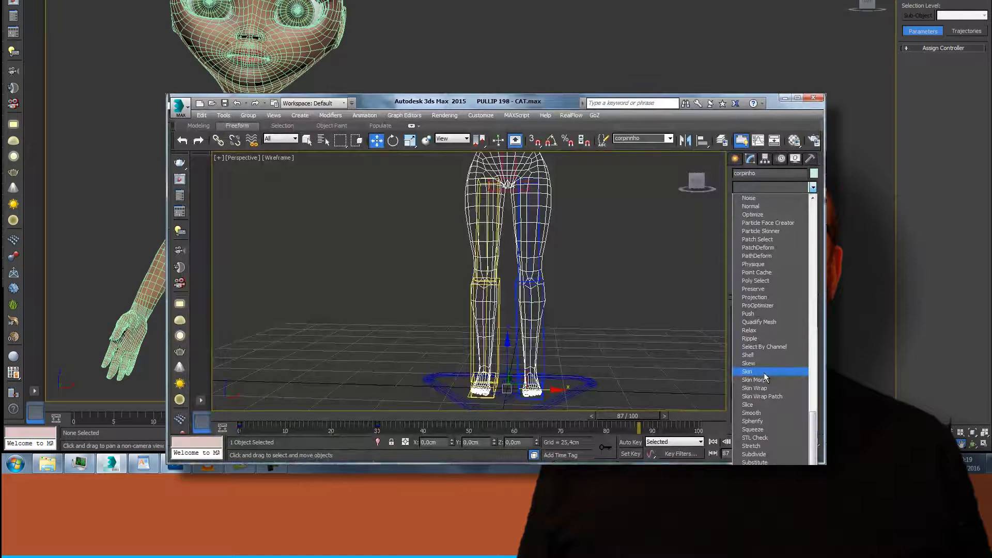
left_click(747, 372)
- Add a CATMotion layer to the Base Human rig and switch the rig from setup to animation mode
left_click(506, 396)
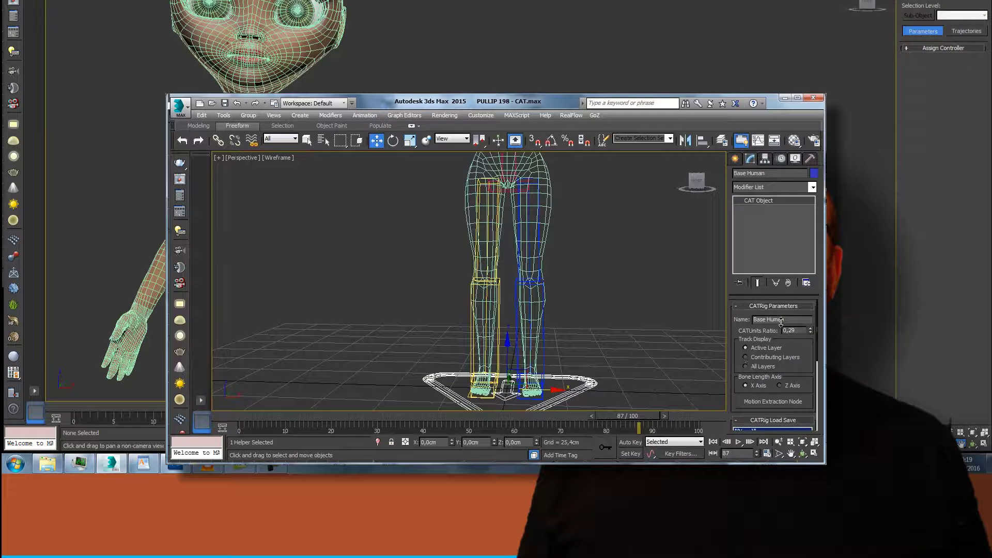
left_click(794, 160)
left_click_drag(740, 339, 744, 387)
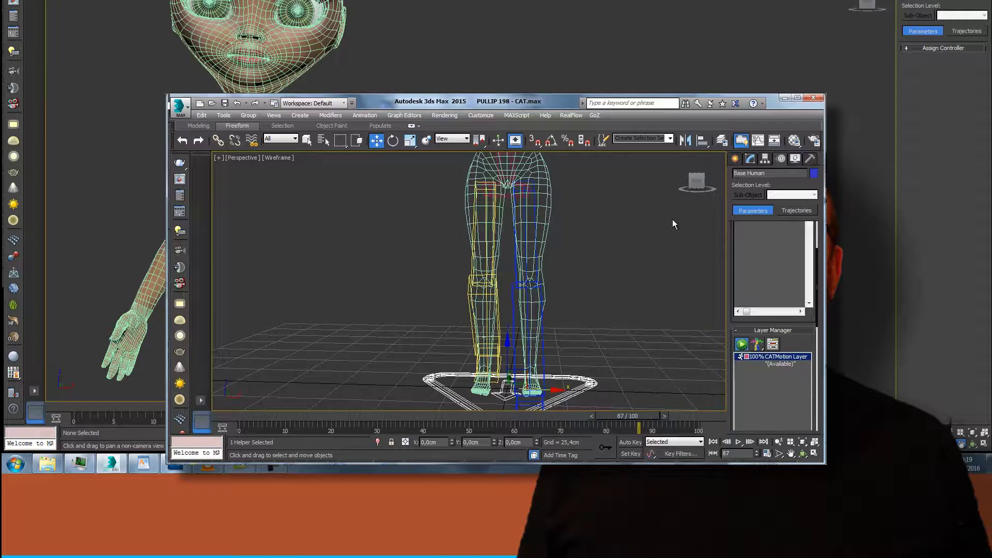
- Play back the CATMotion animation with the whole doll in view, and return to frame 0
left_click_drag(585, 253, 585, 290)
left_click(791, 454)
left_click_drag(646, 240, 587, 308)
key("slash")
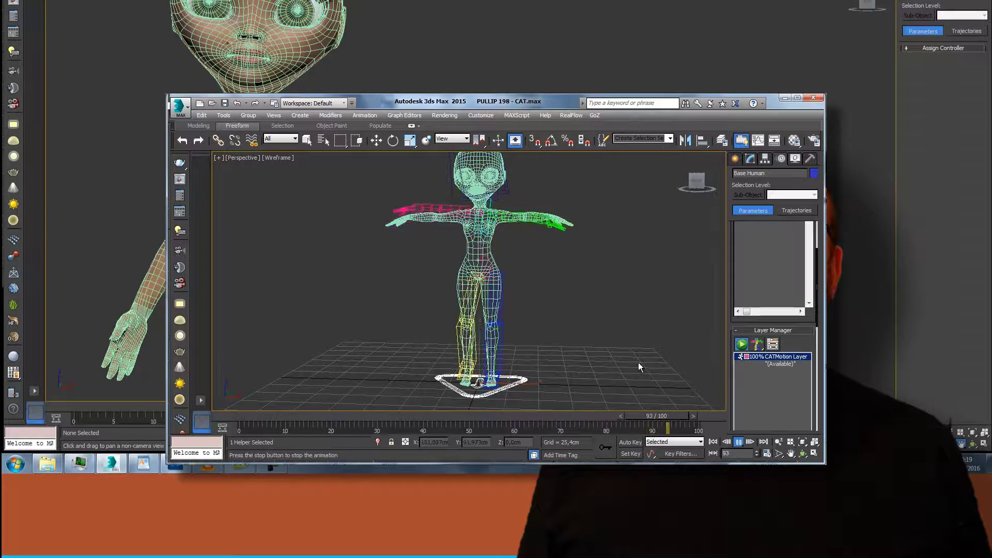
key("Home")
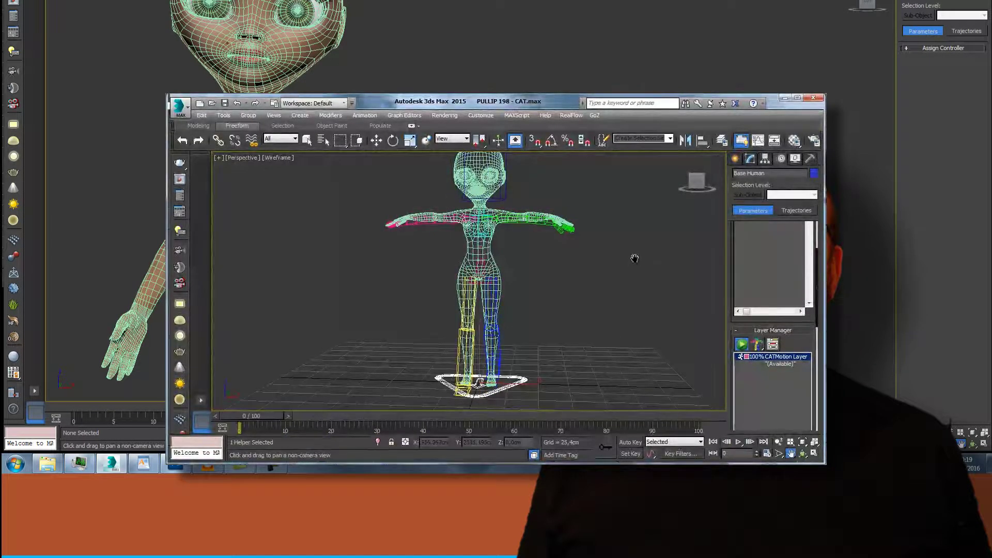
- Remove the CATMotion layer from the Base Human rig to return it to its setup pose
left_click_drag(799, 338, 799, 224)
left_click(761, 355)
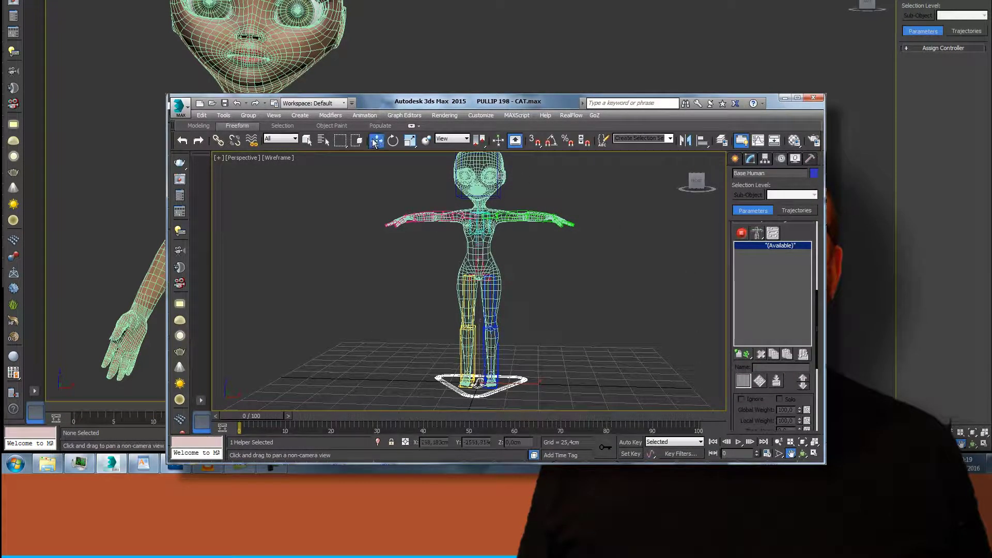
- Add every object in the bones layer, from Base Human onward, to the Skin modifier of the corpinho mesh
left_click(481, 164)
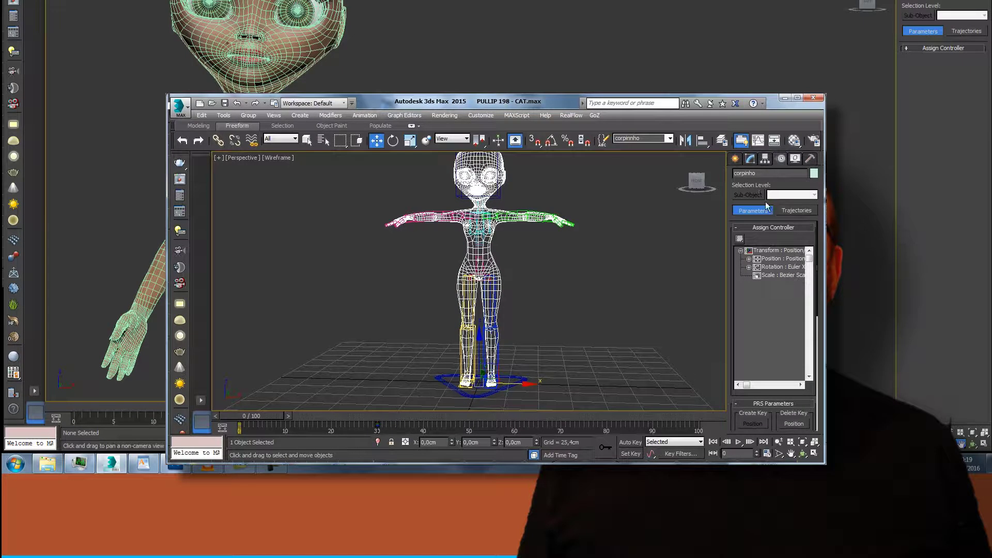
left_click(750, 159)
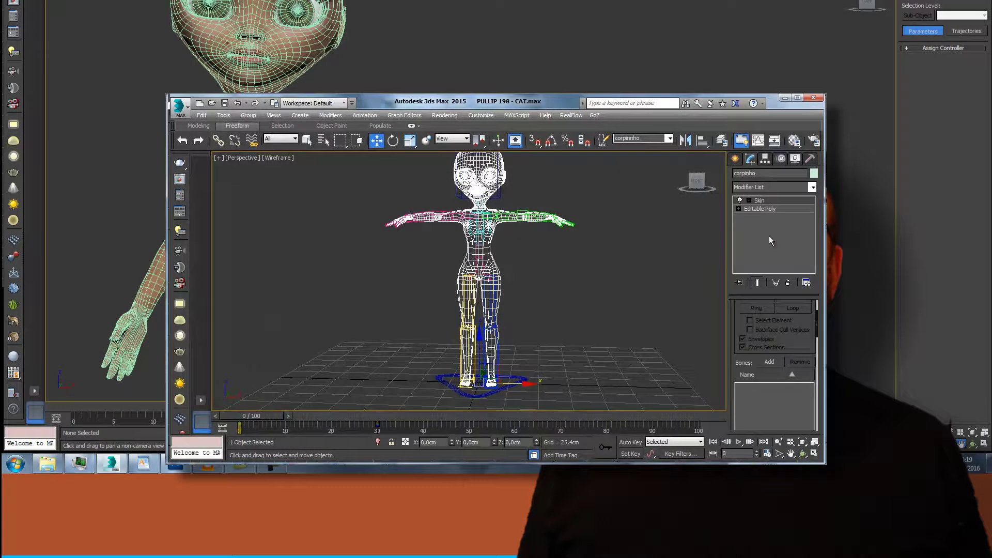
left_click(768, 361)
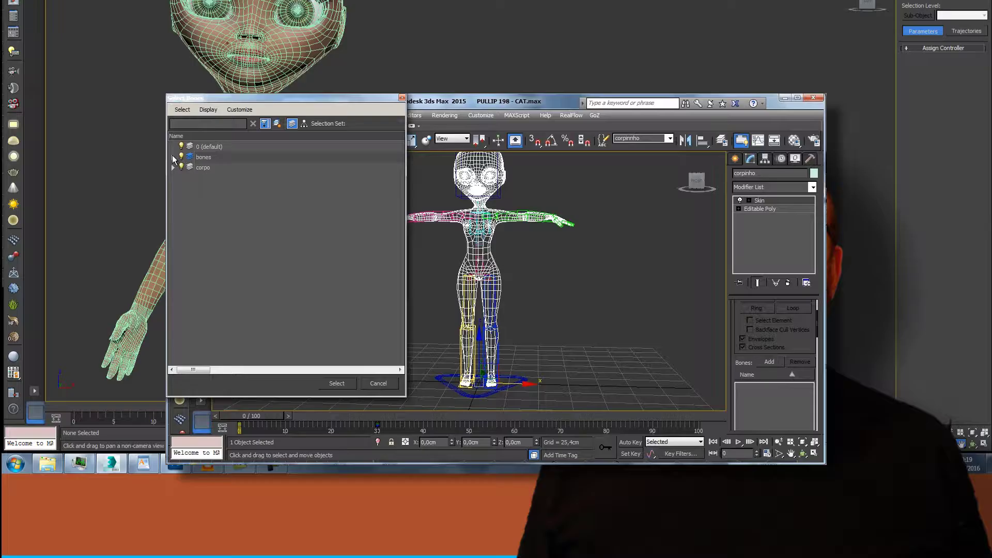
left_click(173, 157)
left_click(217, 168)
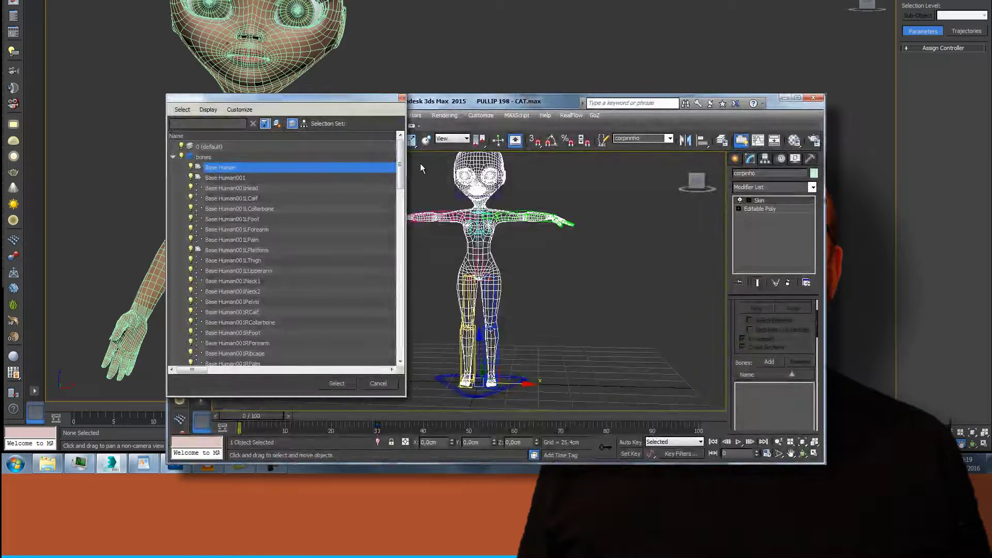
left_click_drag(401, 176, 404, 370)
left_click(228, 343, "shift")
left_click(337, 383)
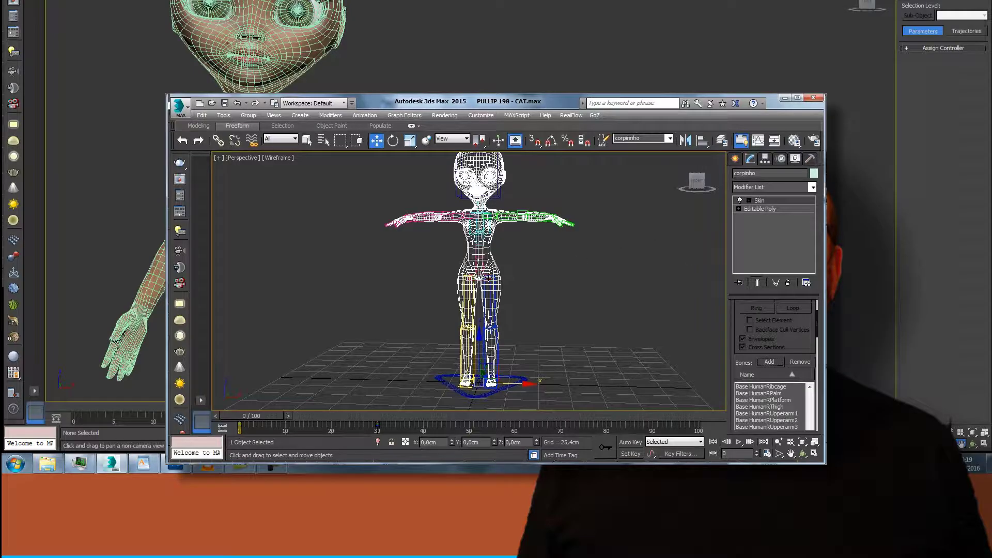
- Add a new CATMotion layer to the Base Human rig and switch the rig to animation mode
left_click(477, 394)
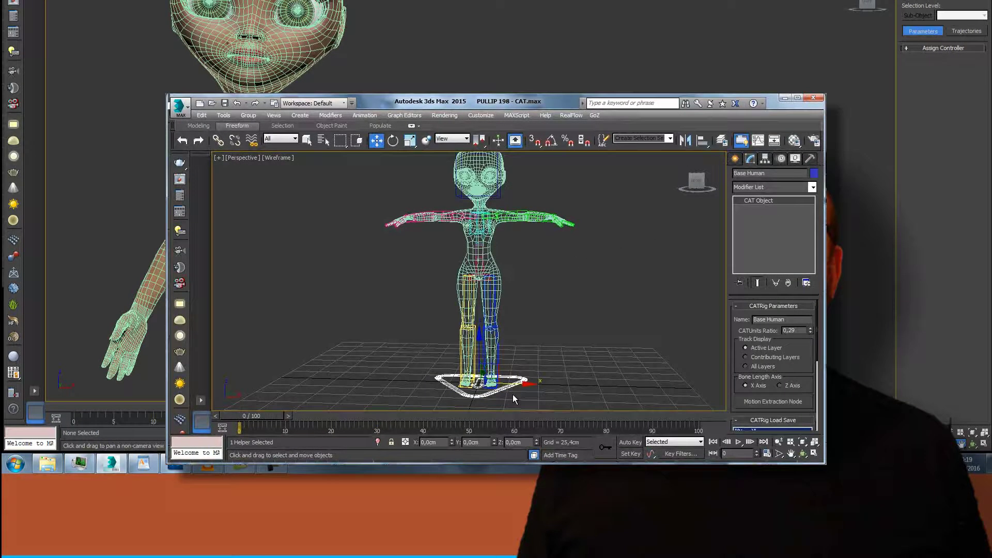
left_click(781, 160)
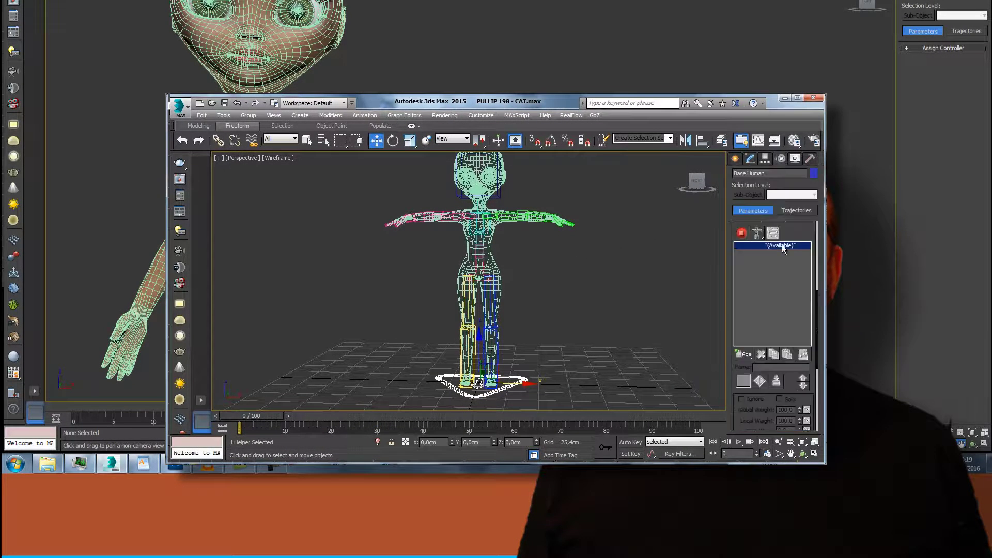
left_click_drag(750, 357, 749, 410)
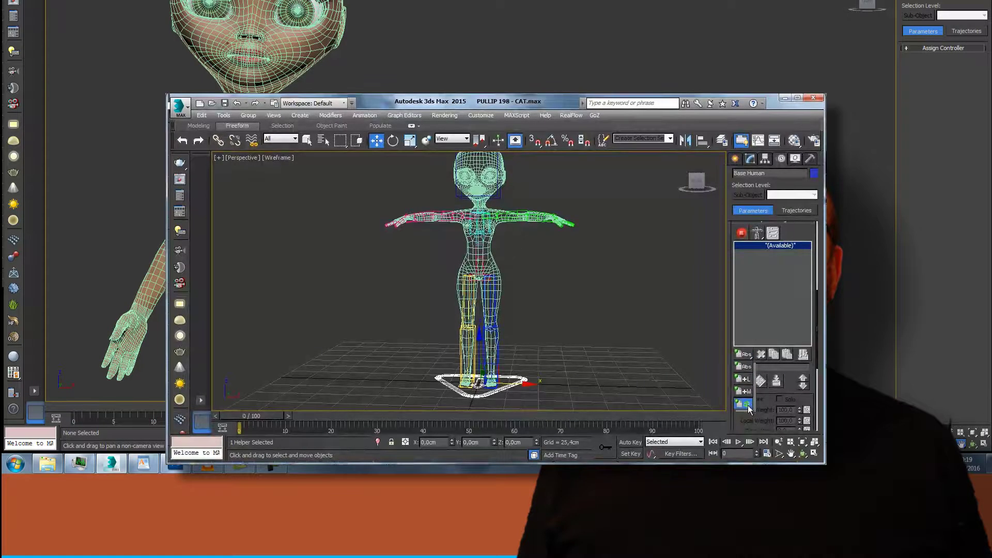
- Scrub through the timeline and view the doll from several angles to check how the skinned mesh follows the rig
left_click_drag(256, 414, 535, 416)
key("w")
left_click_drag(694, 187, 582, 258)
left_click_drag(542, 416, 524, 379)
key("w")
left_click_drag(532, 419, 459, 388)
middle_click_drag(480, 269, 722, 173, "alt")
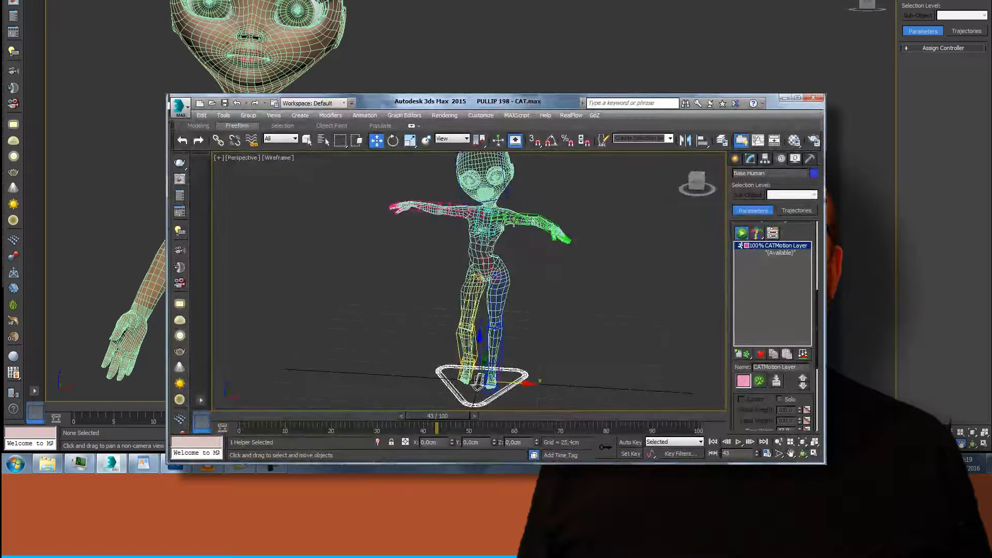
- Rotate the left and right upper arm bones down beside the body in Local coordinates, the right one by about 80 degrees
left_click(494, 218)
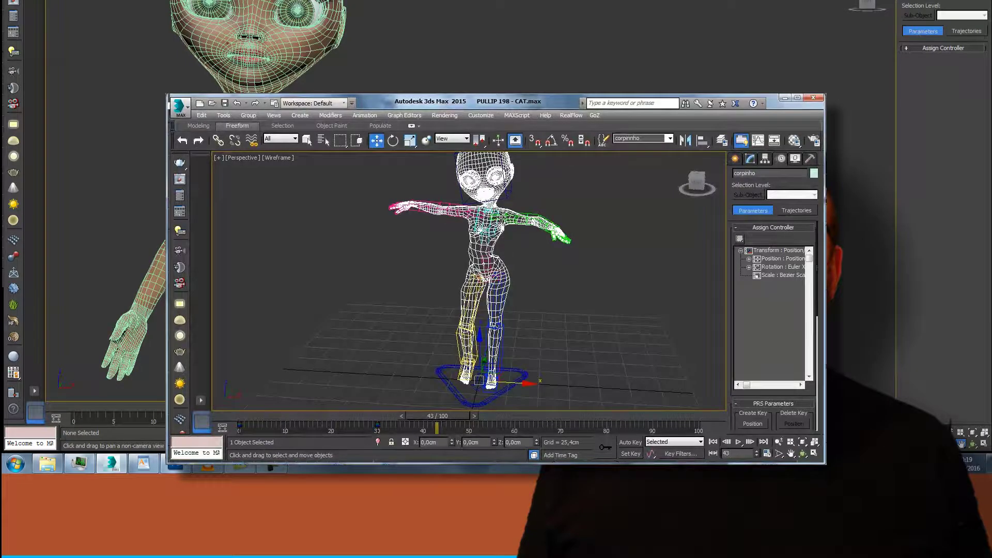
left_click_drag(506, 207, 497, 176)
key("e")
left_click(490, 235)
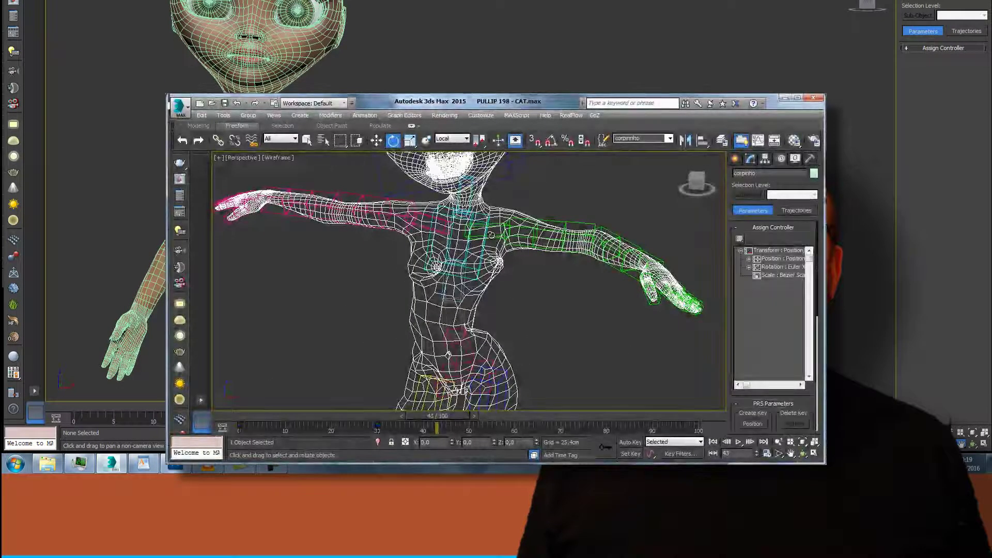
left_click(532, 221)
left_click(532, 221)
left_click_drag(533, 200, 501, 430)
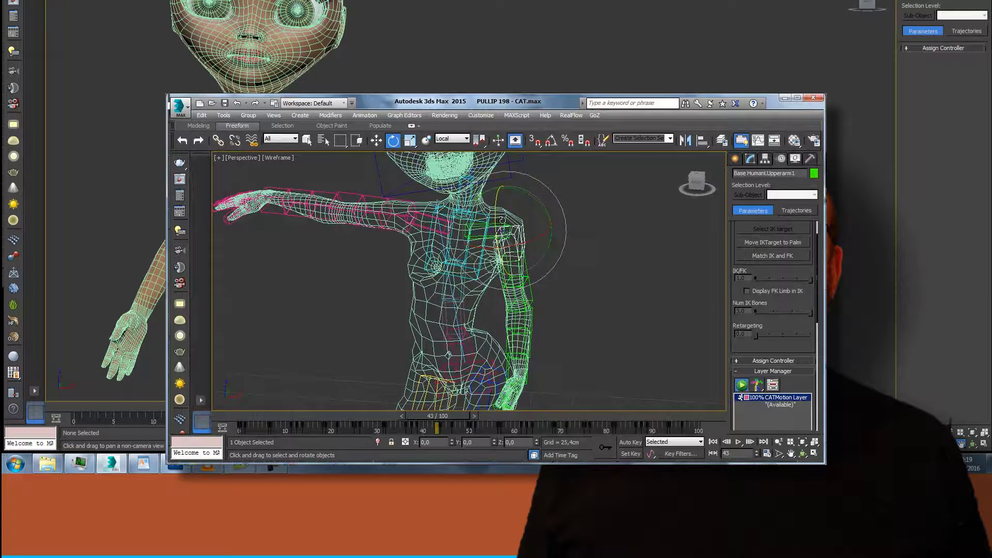
left_click(401, 216)
left_click_drag(401, 216, 382, 179)
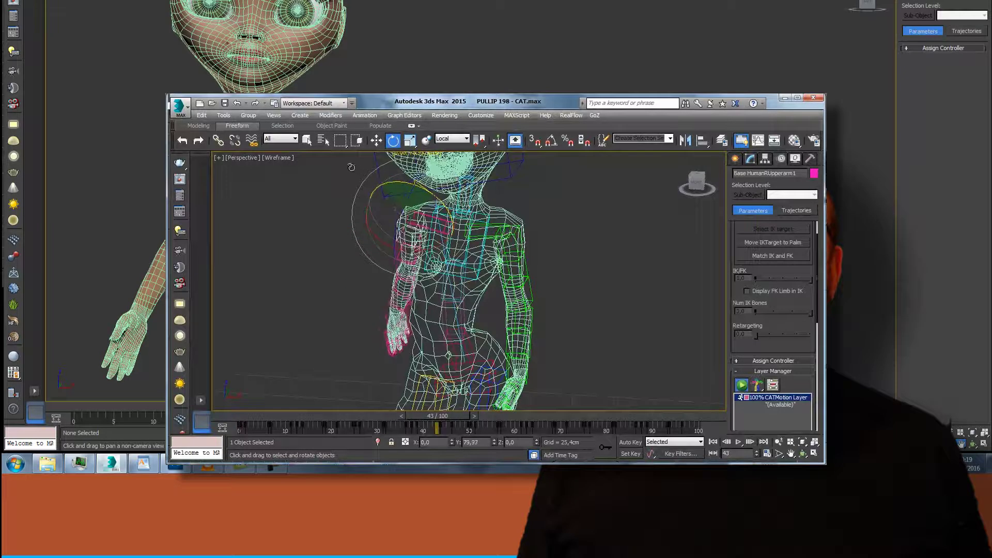
- Scrub the walk animation from several angles and examine how the mesh deforms around the lowered arms and torso
left_click_drag(696, 183, 247, 184)
left_click_drag(456, 413, 549, 376)
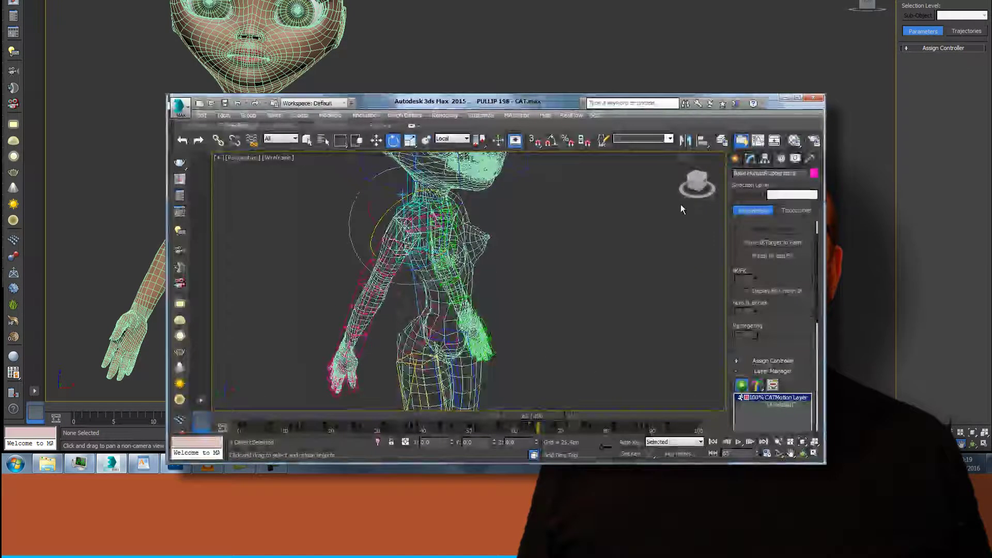
left_click_drag(698, 183, 594, 175)
left_click_drag(532, 415, 639, 319)
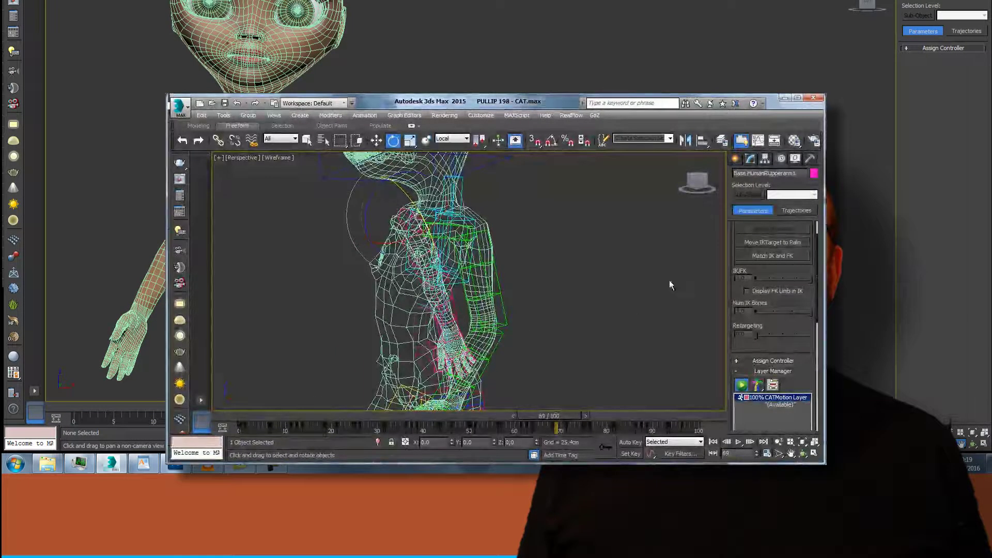
left_click_drag(692, 180, 445, 185)
left_click(778, 443)
left_click_drag(583, 268, 581, 306)
mouse_move(571, 413)
left_mouse_down()
mouse_move(276, 418)
mouse_move(335, 430)
mouse_move(649, 414)
mouse_move(565, 416)
left_mouse_up()
key("alt+z")
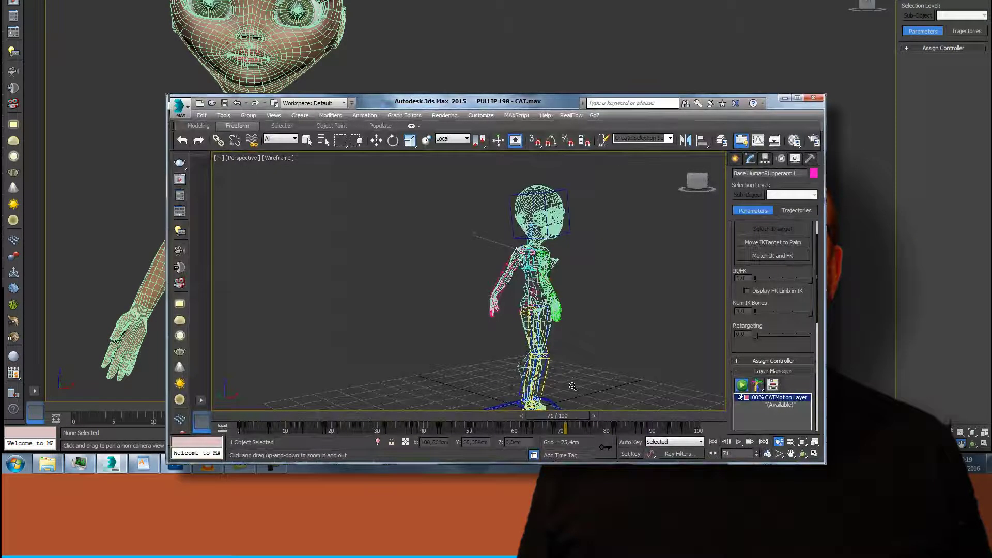